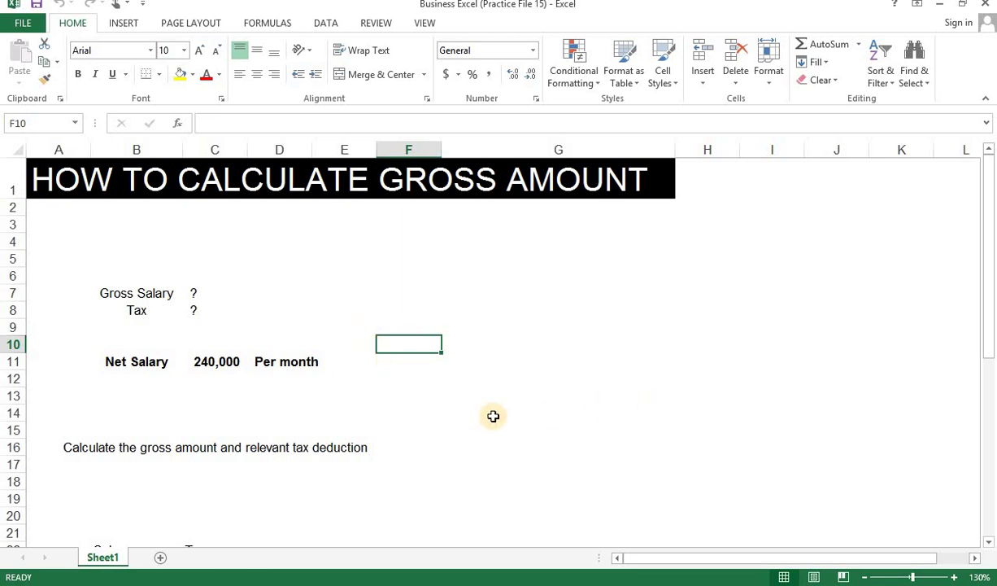
# - Enter a percentage-formatted 10% in cell C13, two rows below the net salary
pyautogui.moveTo(216, 374); pyautogui.dragTo(216, 362)
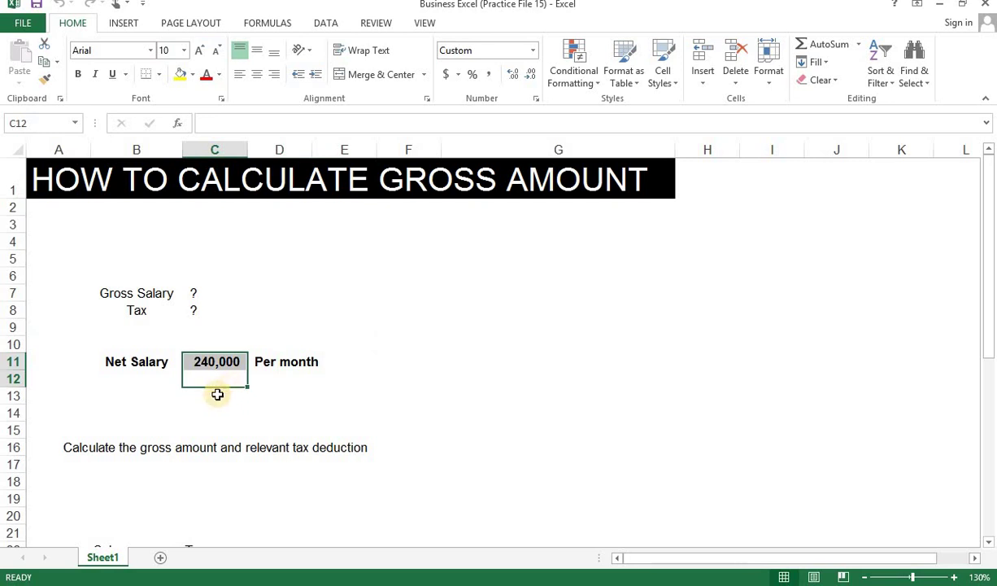
pyautogui.click(215, 394)
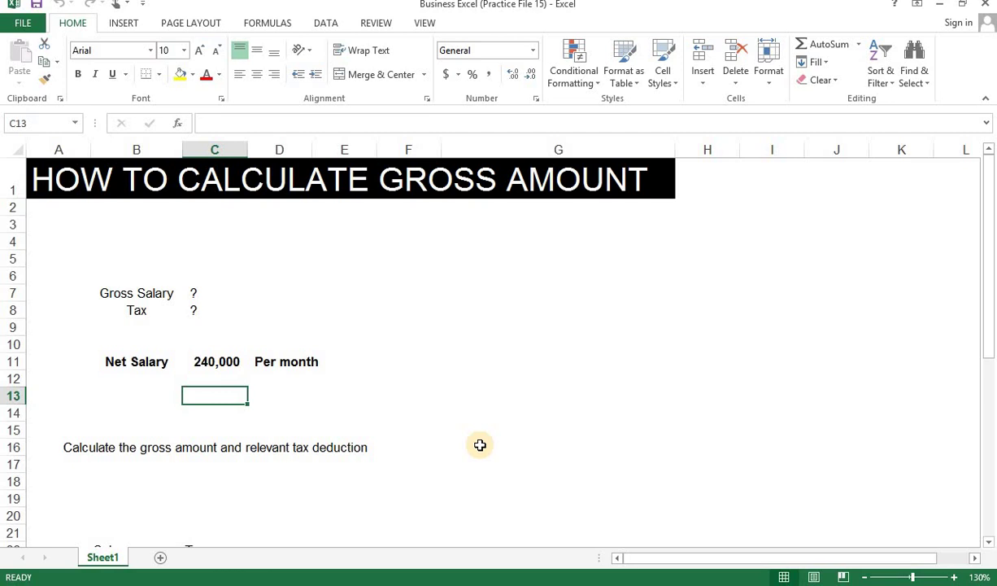
pyautogui.write('10')
pyautogui.press('Return')
pyautogui.press('Up')
pyautogui.hotkey('ctrl', 'shift', '5')
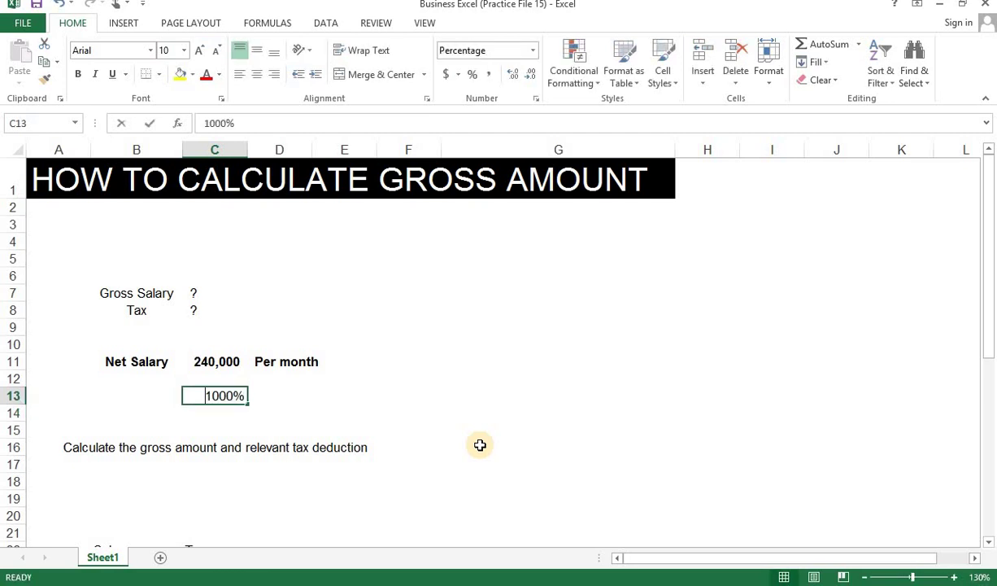
pyautogui.write('10')
pyautogui.press('Tab')
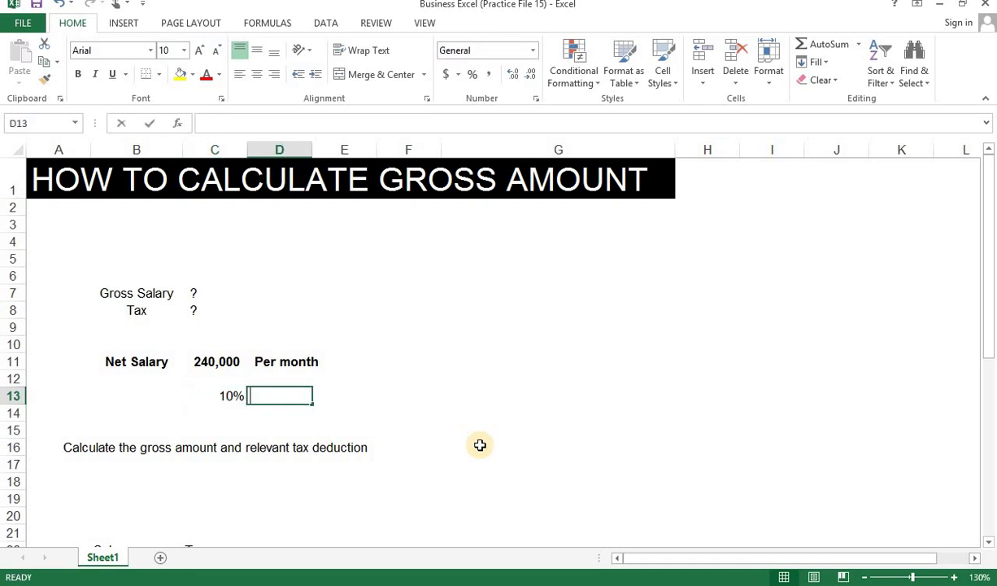
# - Enter the formula =C11/90*100 in cell D13 to gross up the net salary
pyautogui.write('=')
pyautogui.press('Left')
pyautogui.press('Up')
pyautogui.press('Up')
pyautogui.write('/')
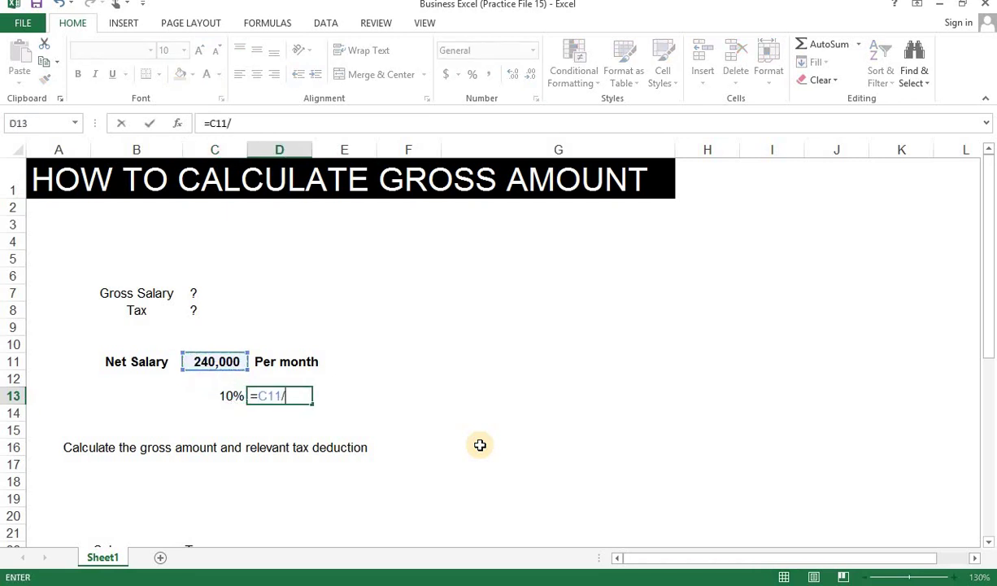
pyautogui.write('90*')
pyautogui.press('Left')
pyautogui.press('pageup')
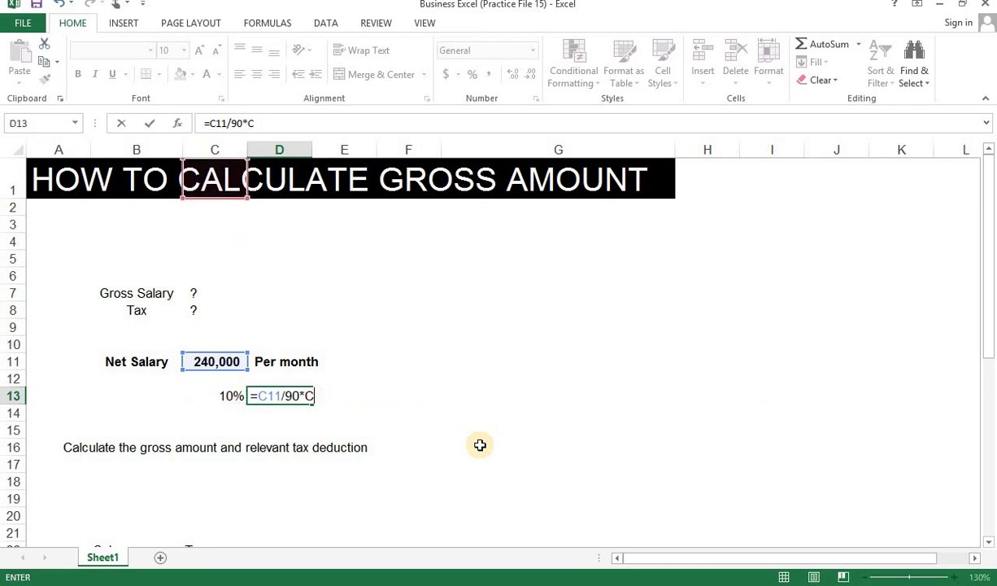
pyautogui.press('BackSpace')
pyautogui.write('100')
pyautogui.press('Return')
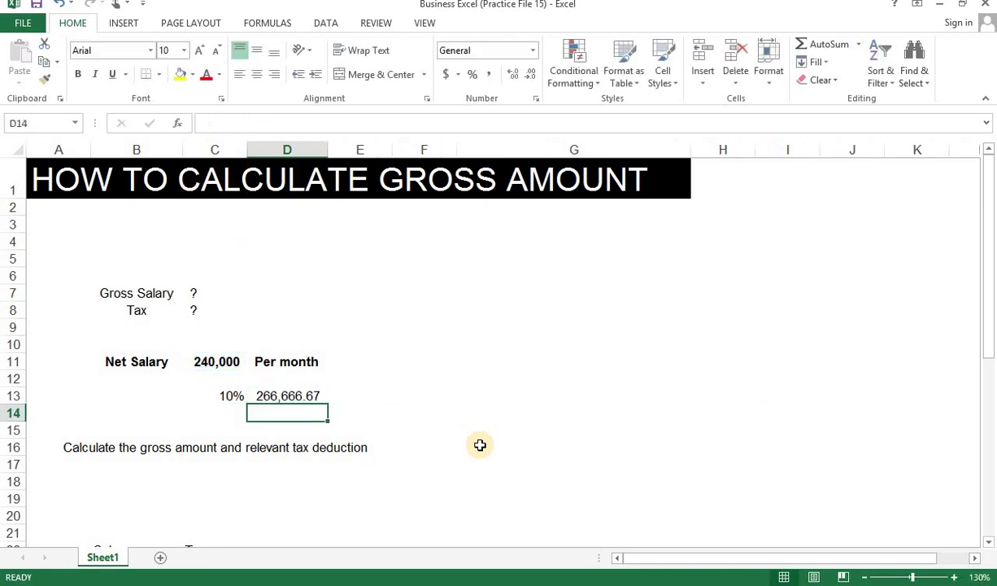
pyautogui.press('Up')
pyautogui.press('Right')
pyautogui.write('=')
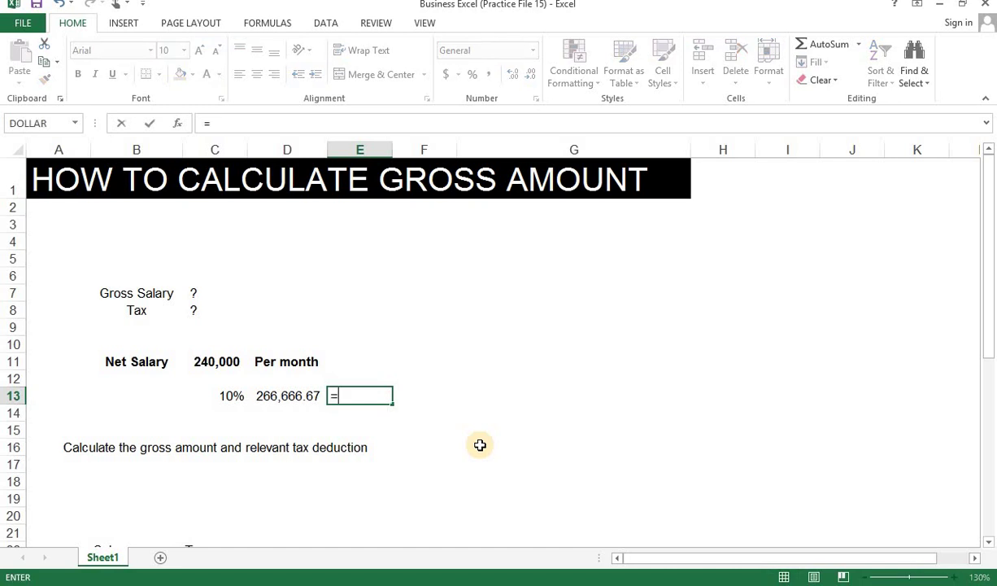
pyautogui.press('Left')
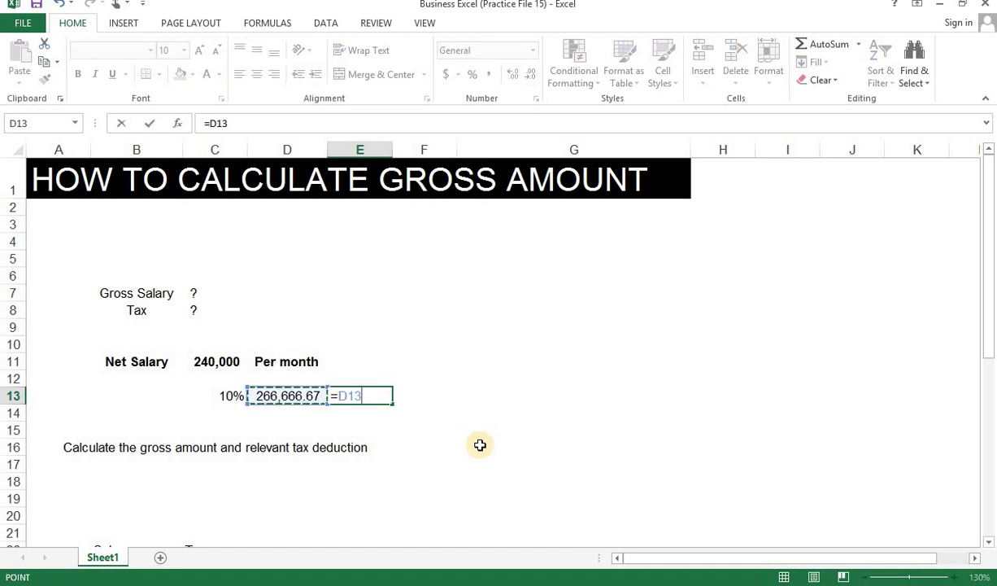
pyautogui.write('8')
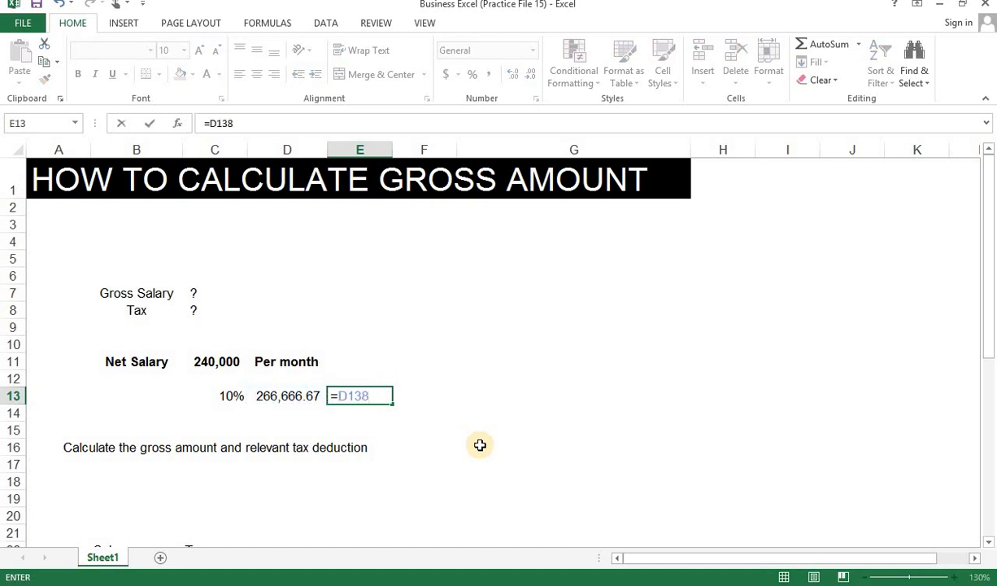
pyautogui.press('Escape')
# - Enter the formula =D13*-1 in cell E13, beside the grossed-up amount
pyautogui.write('=')
pyautogui.press('Left')
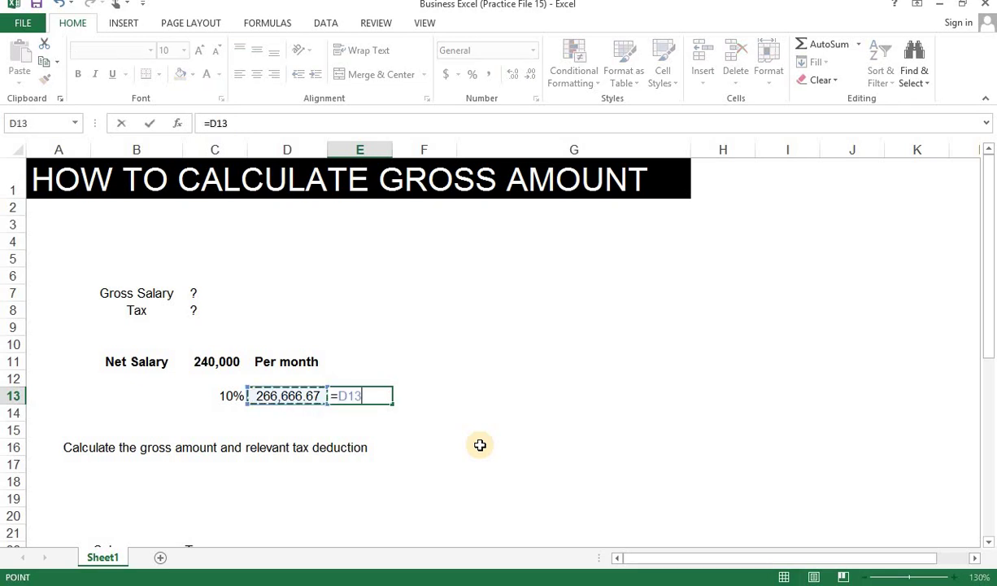
pyautogui.write('*')
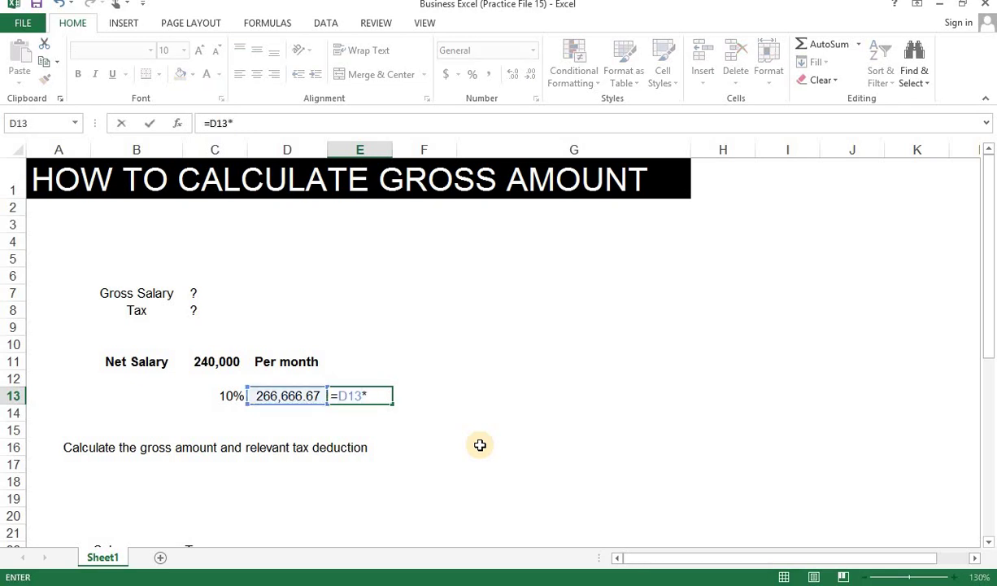
pyautogui.write('-1')
pyautogui.press('Return')
pyautogui.press('Up')
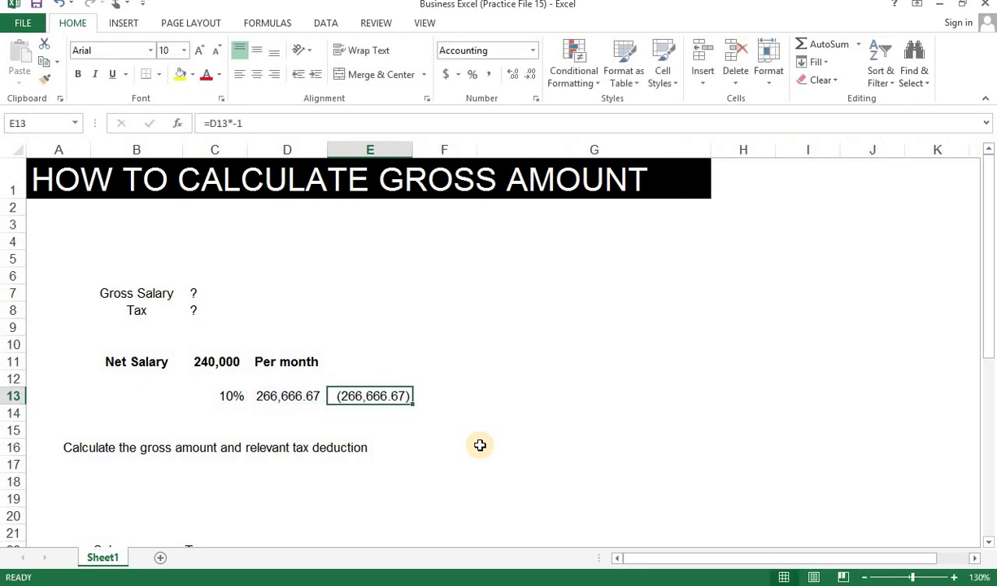
# - Edit the formula in E13 to multiply D13 by .1 for the tax amount
pyautogui.press('F2')
pyautogui.press('BackSpace')
pyautogui.press('BackSpace')
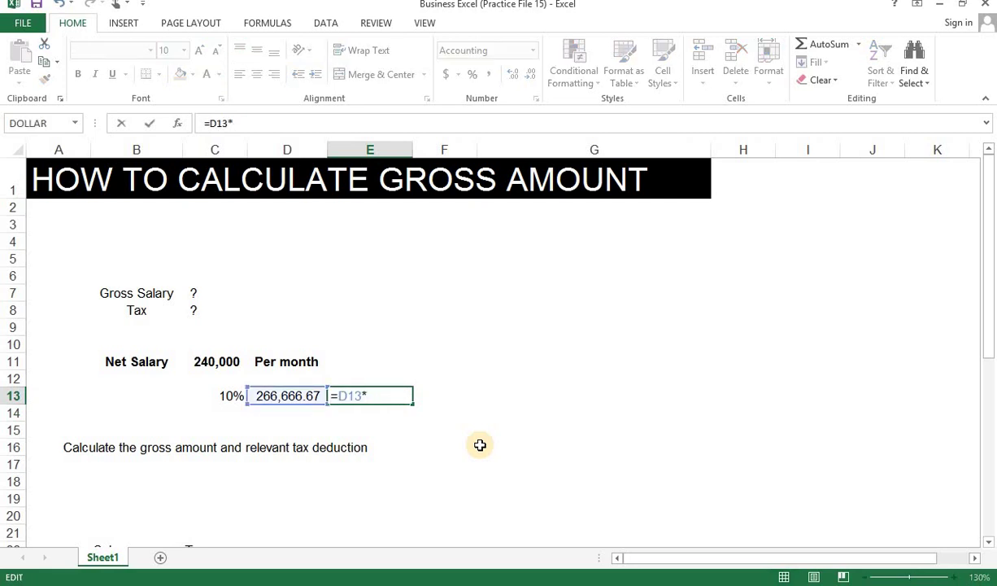
pyautogui.write('.1')
pyautogui.press('Return')
pyautogui.press('Up')
# - Enter the formula =D13-E13 in cell F13 to deduct the tax from the gross amount
pyautogui.press('Right')
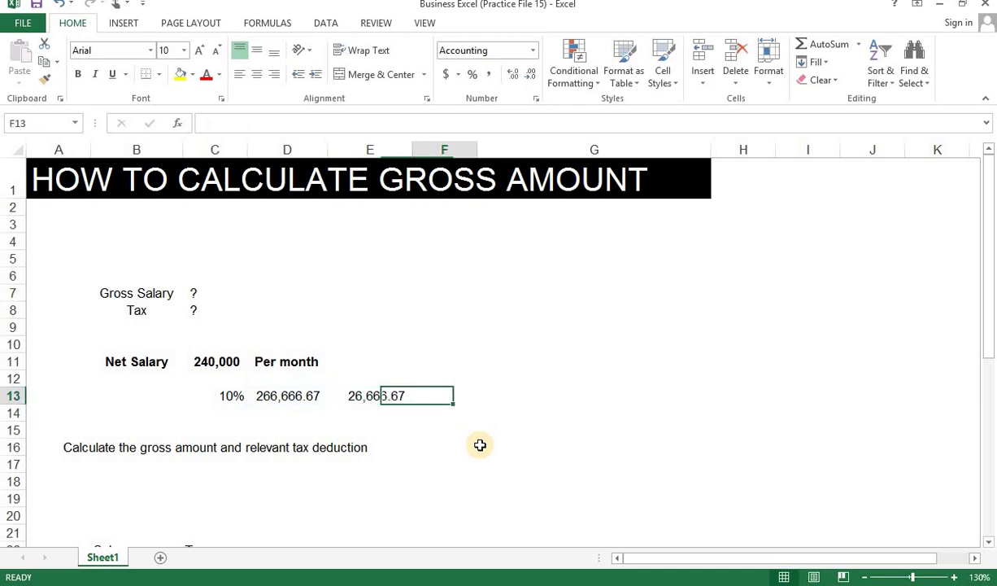
pyautogui.write('=')
pyautogui.press('Left')
pyautogui.press('Left')
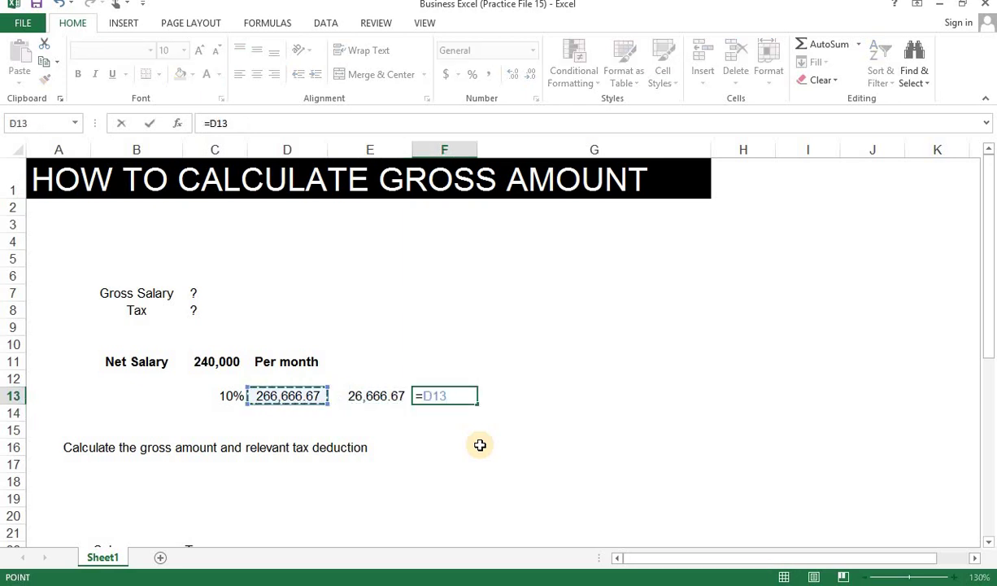
pyautogui.write('-')
pyautogui.press('Left')
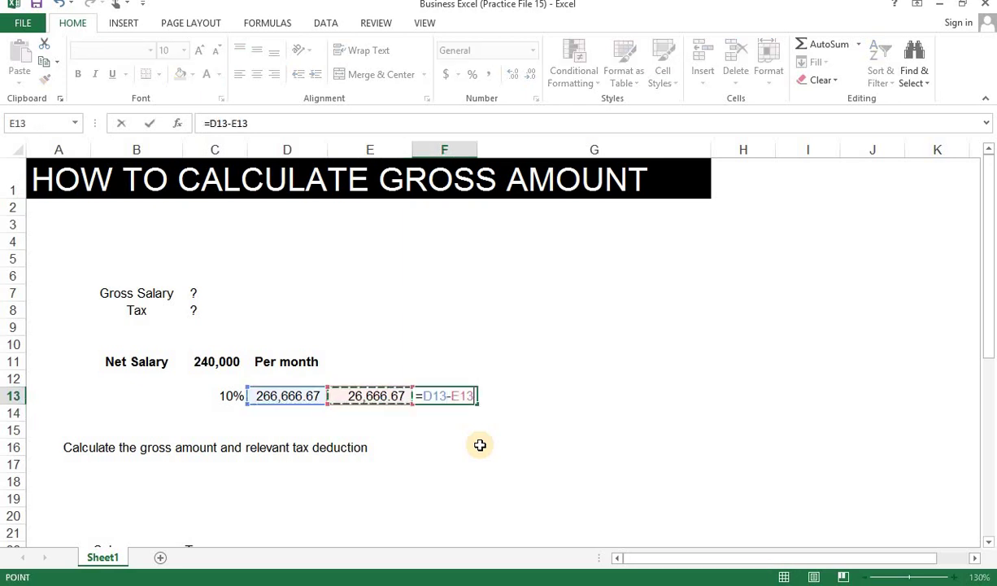
pyautogui.press('Return')
pyautogui.press('Up')
# - Clear the trial calculation from row 13, cells C13 through G13
pyautogui.press('Left')
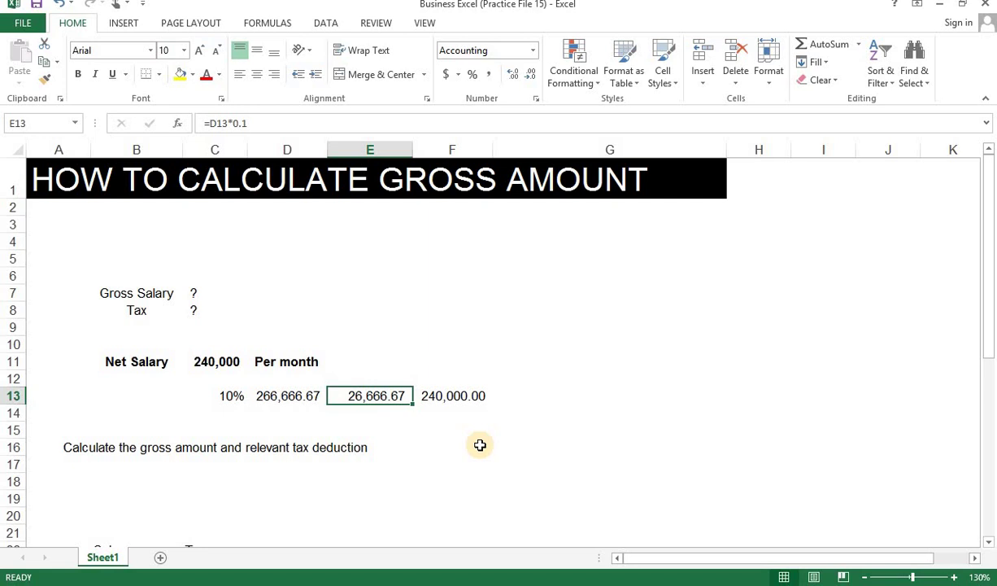
pyautogui.press('Left')
pyautogui.press('Left')
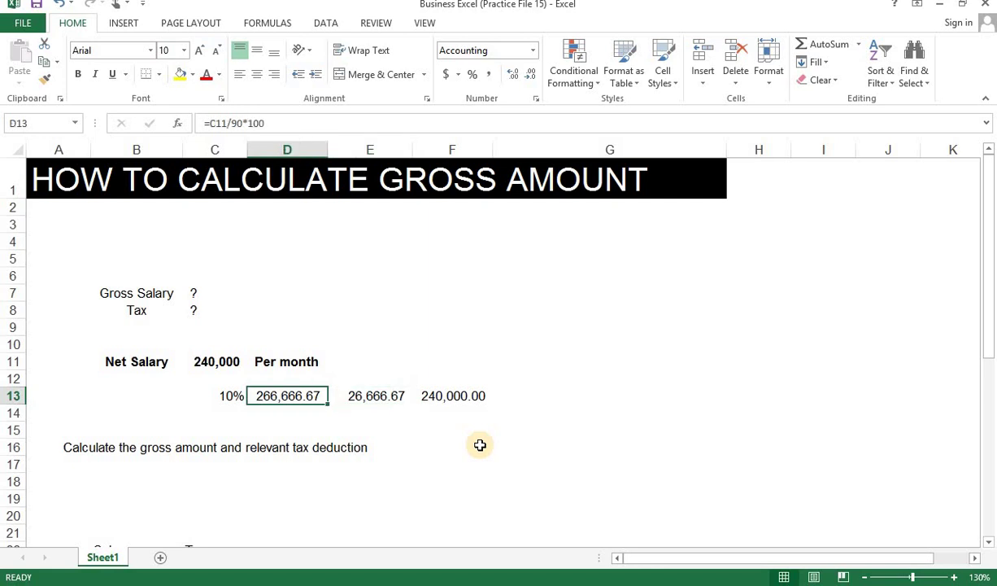
pyautogui.hotkey('shift', 'Right')
pyautogui.hotkey('shift', 'Right')
pyautogui.hotkey('shift', 'Right')
pyautogui.hotkey('shift', 'Right')
pyautogui.press('Delete')
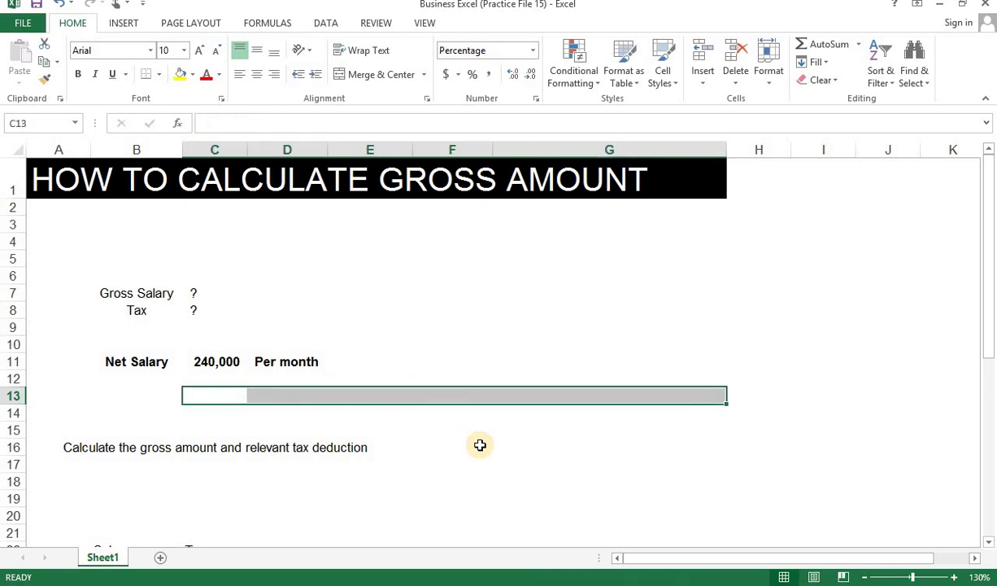
# - Review the net salary, gross salary and tax cells of the problem statement
pyautogui.press('Up')
pyautogui.press('Up')
pyautogui.press('Left')
pyautogui.press('Right')
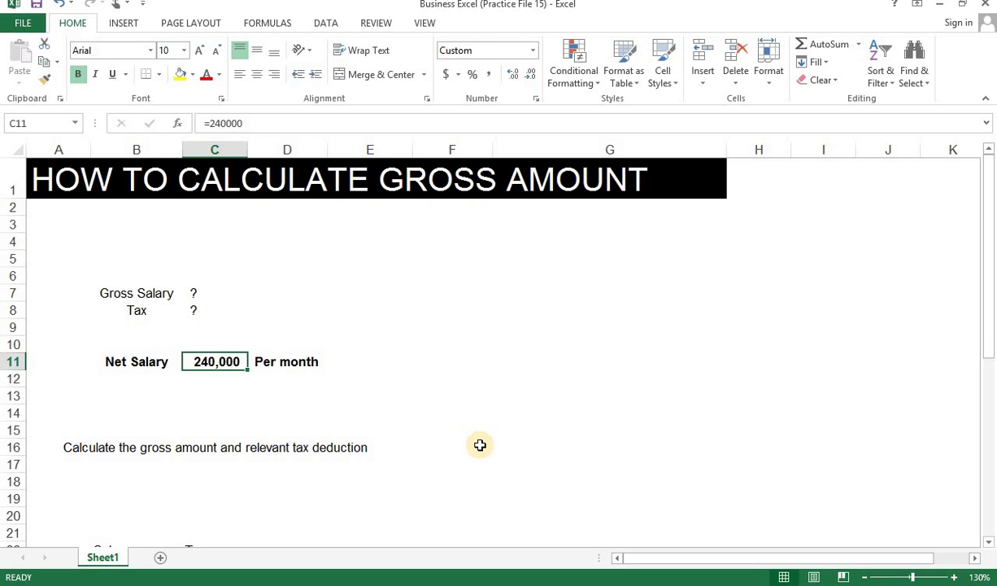
pyautogui.press('Up')
pyautogui.press('Up')
pyautogui.press('Up')
pyautogui.press('Up')
pyautogui.press('Down')
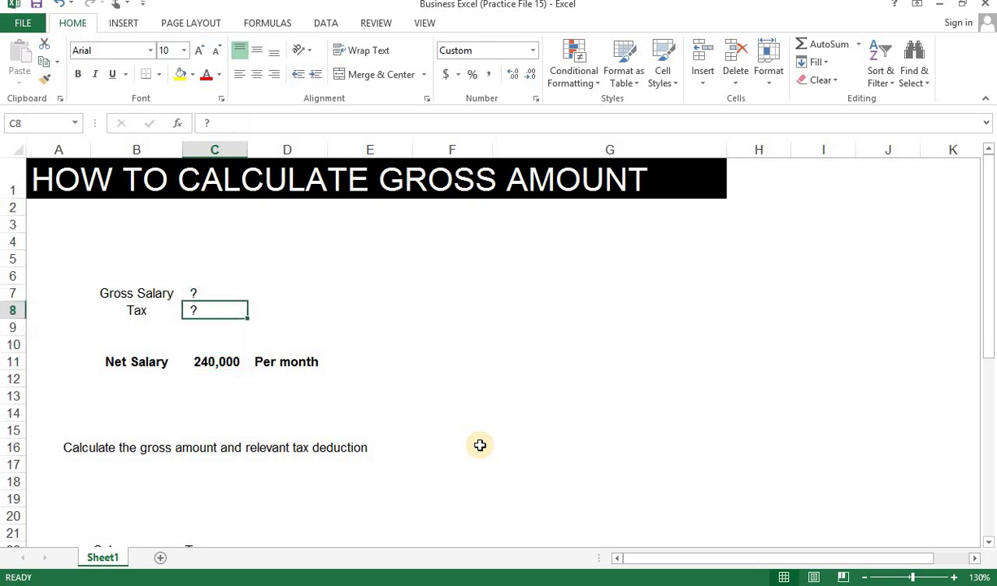
pyautogui.press('Right')
pyautogui.press('Right')
pyautogui.press('Right')
pyautogui.press('Right')
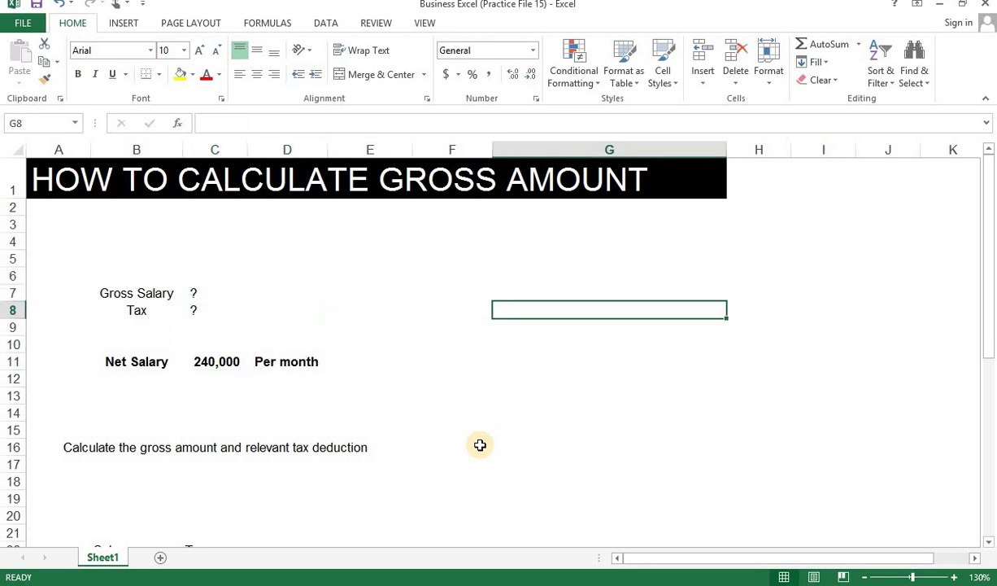
# - Enter =60000 as the base tax in cell C23, under the Tax heading
pyautogui.scroll(-2, 214, 421)
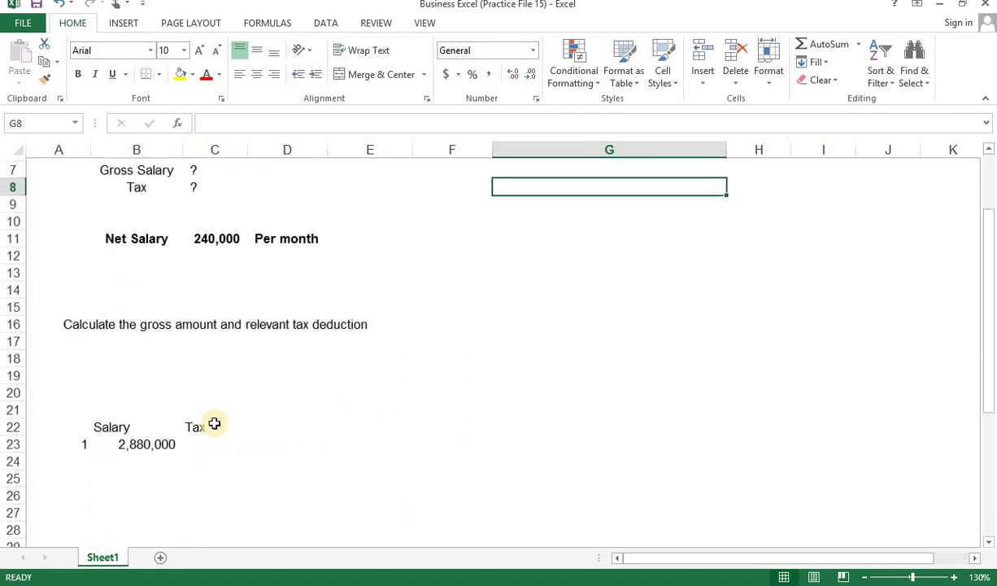
pyautogui.click(122, 424)
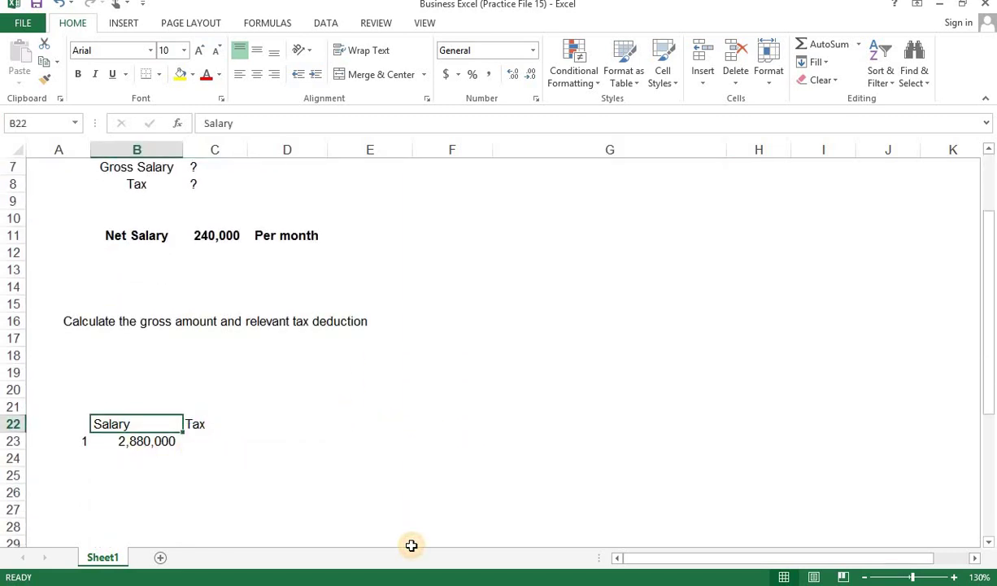
pyautogui.press('Right')
pyautogui.press('Down')
pyautogui.write('=')
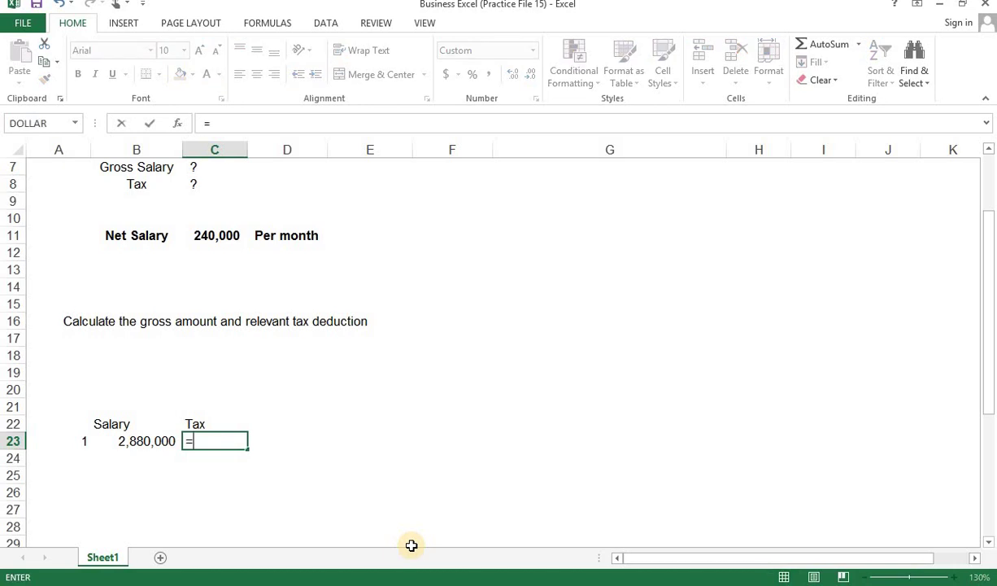
pyautogui.write('60000')
pyautogui.hotkey('ctrl', 'Return')
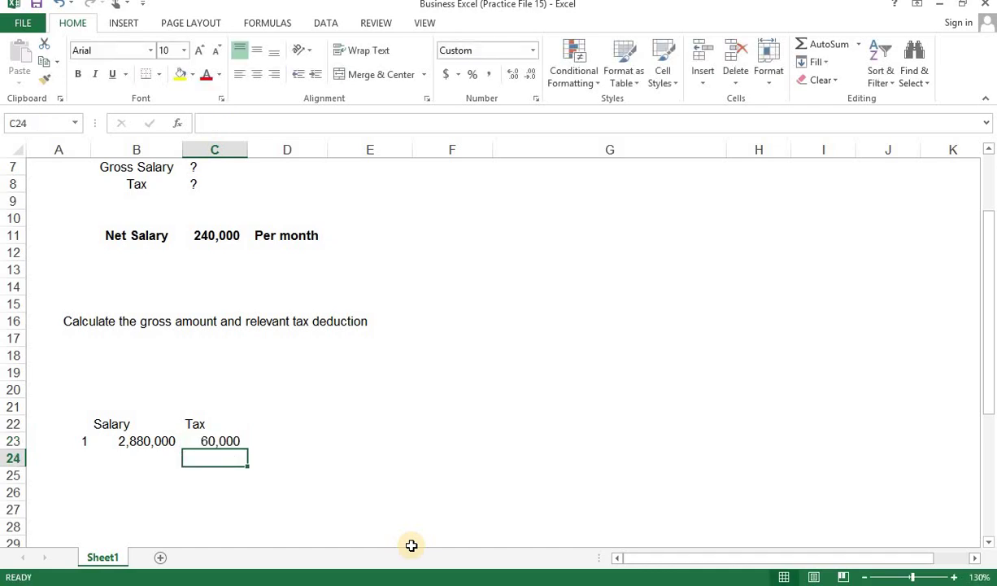
# - Enter the formula =B23-2400000 in cell C24 to find the salary above 2400000
pyautogui.write('=')
pyautogui.press('Left')
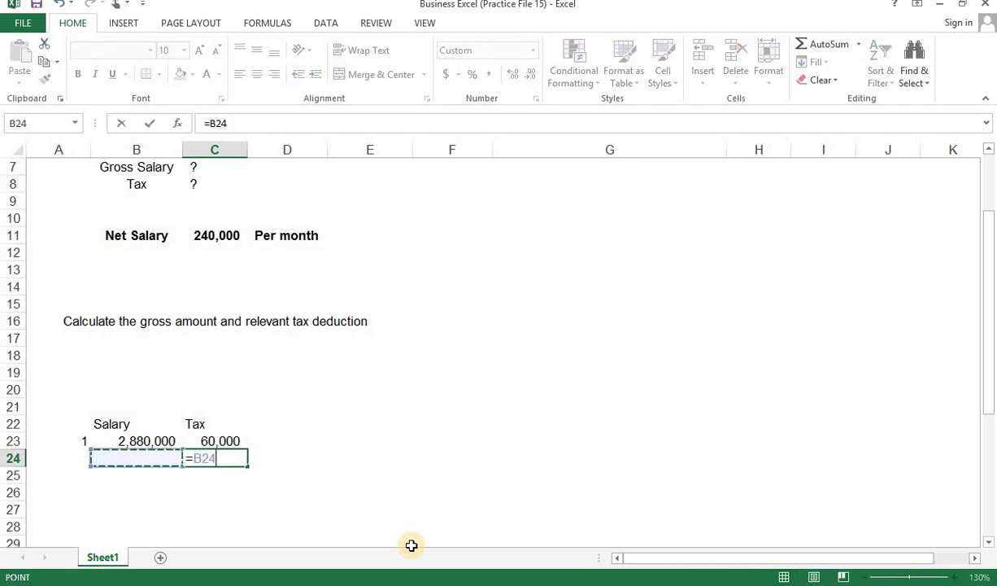
pyautogui.press('Up')
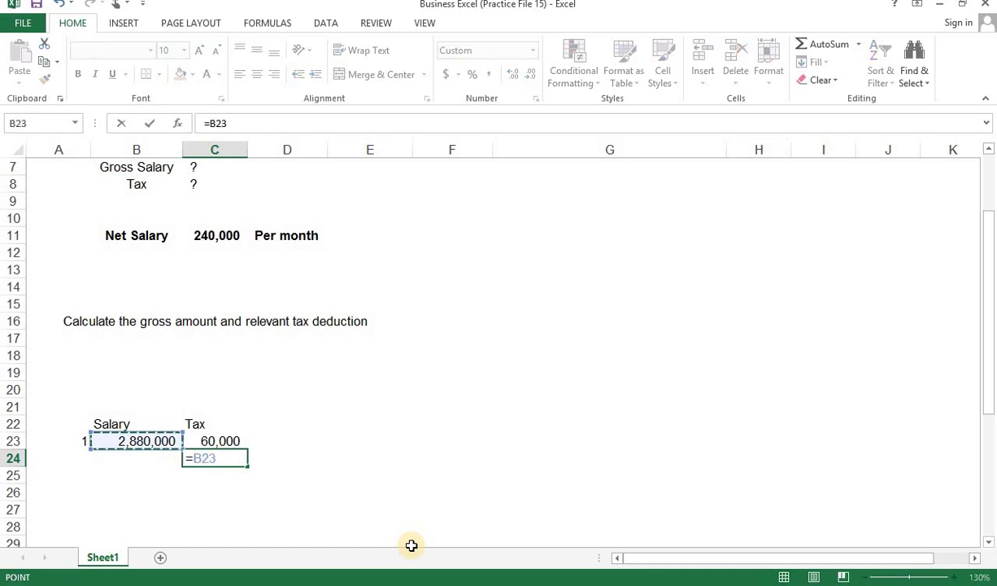
pyautogui.press('F2')
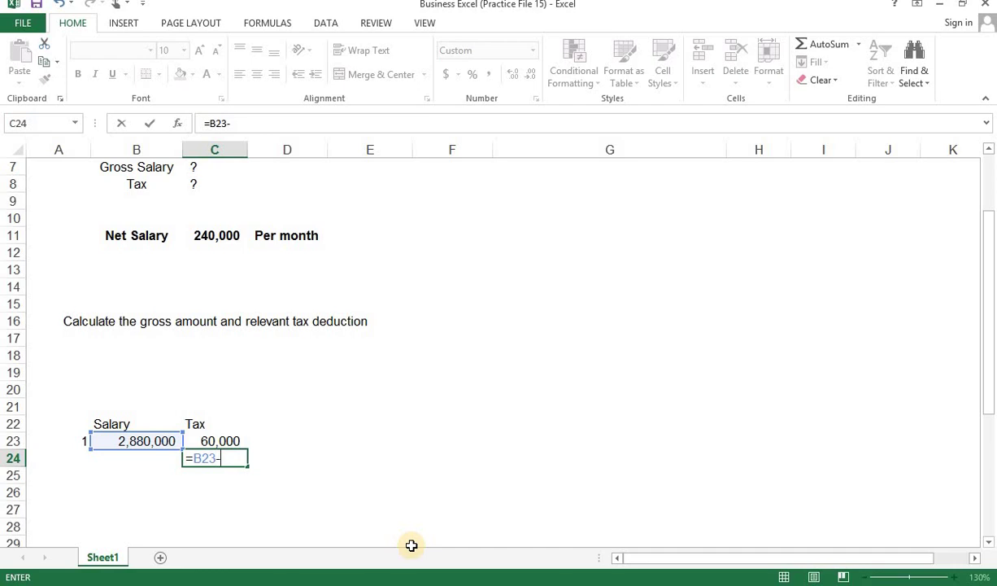
pyautogui.write('-2400000')
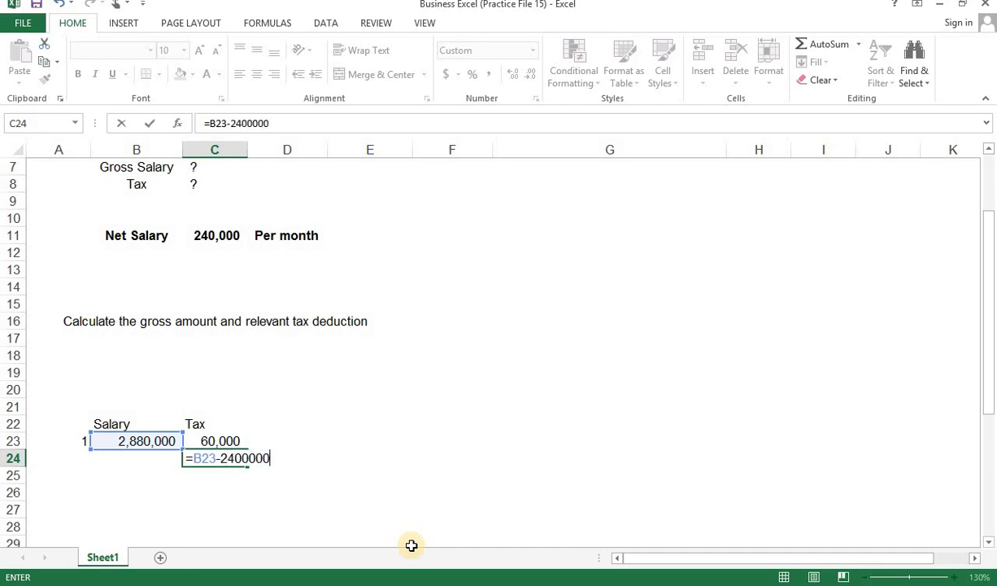
pyautogui.press('Return')
pyautogui.press('Up')
# - Put the subtraction in C24 in parentheses and multiply it by -1, making the formula =(B23-2400000)*-1
pyautogui.press('F2')
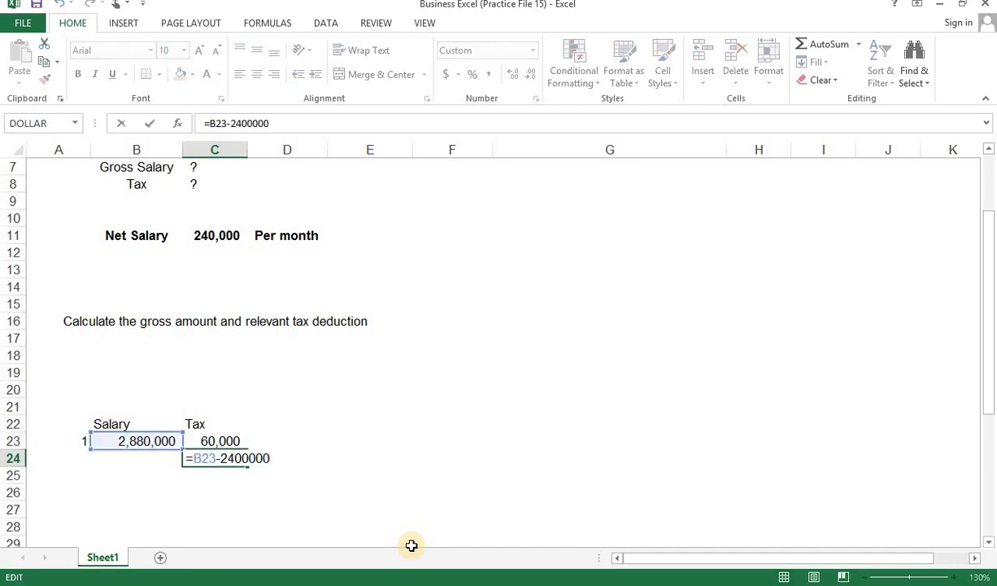
pyautogui.press('Left')
pyautogui.press('Left')
pyautogui.press('Left')
pyautogui.press('Left')
pyautogui.press('Left')
pyautogui.press('Left')
pyautogui.press('Left')
pyautogui.press('Left')
pyautogui.press('Left')
pyautogui.press('Left')
pyautogui.press('Left')
pyautogui.press('Left')
pyautogui.write('(')
pyautogui.press('Right')
pyautogui.press('Right')
pyautogui.press('Right')
pyautogui.press('Right')
pyautogui.press('Right')
pyautogui.press('Right')
pyautogui.press('Right')
pyautogui.press('Right')
pyautogui.press('Right')
pyautogui.press('Right')
pyautogui.press('Right')
pyautogui.press('Right')
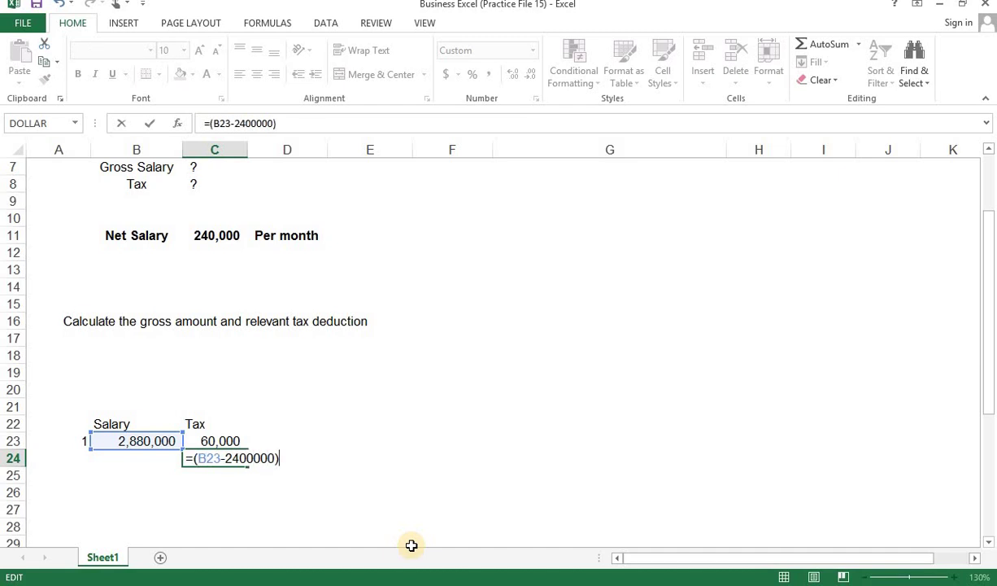
pyautogui.write('*-1')
pyautogui.press('Return')
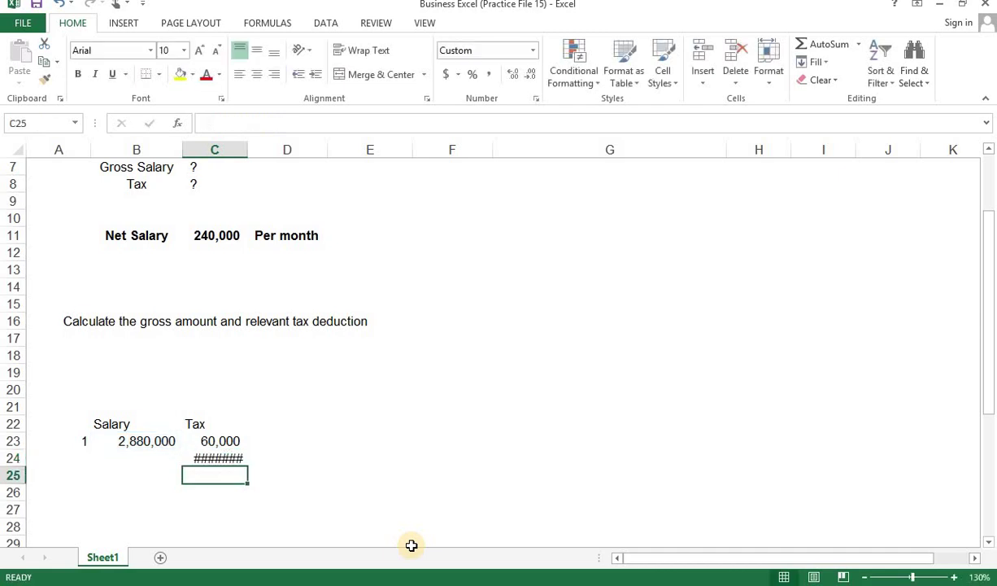
pyautogui.press('Up')
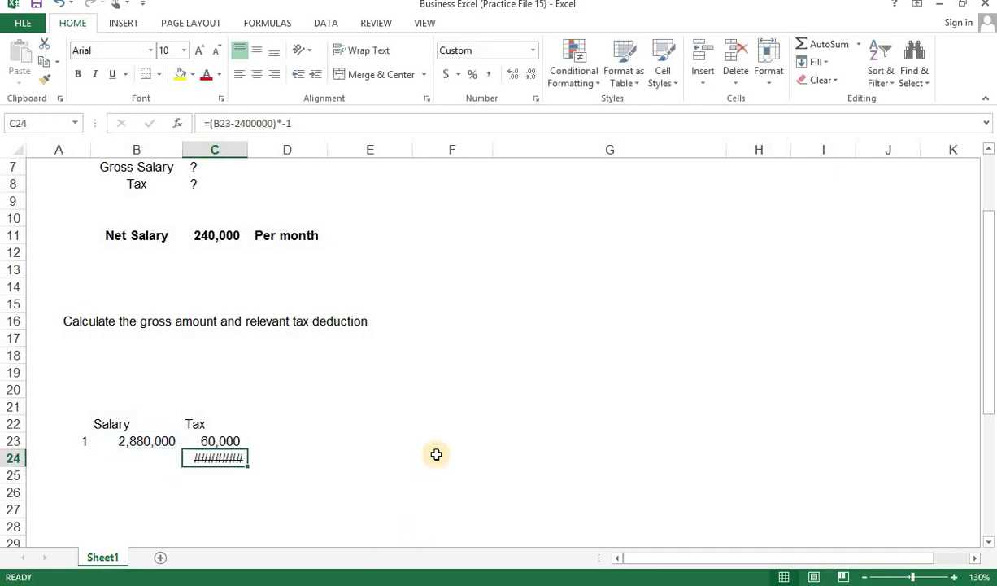
# - Change the multiplier in C24 to 0.1, making the formula =(B23-2400000)*0.1
pyautogui.press('F2')
pyautogui.press('Left')
pyautogui.press('BackSpace')
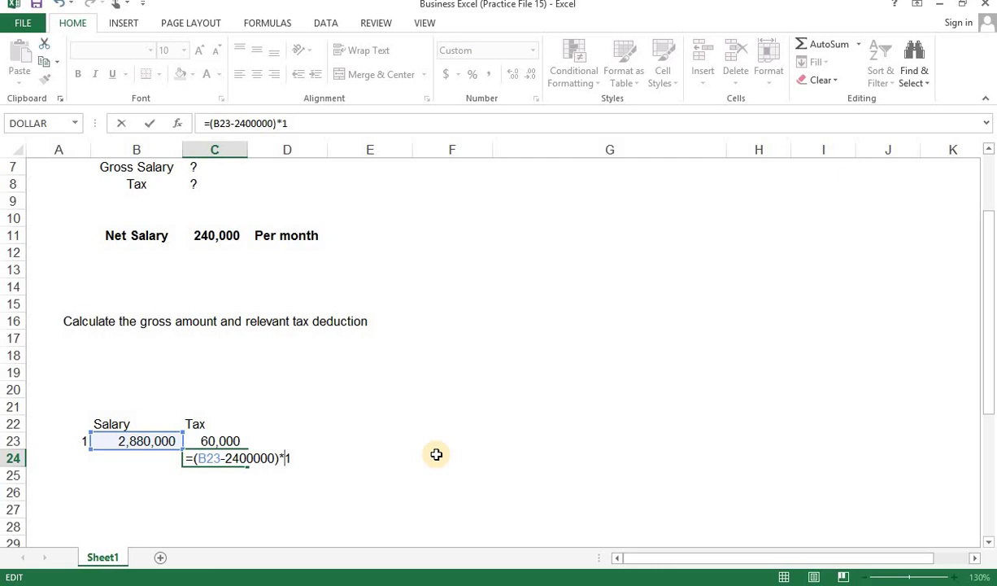
pyautogui.write('.')
pyautogui.press('Return')
pyautogui.press('Up')
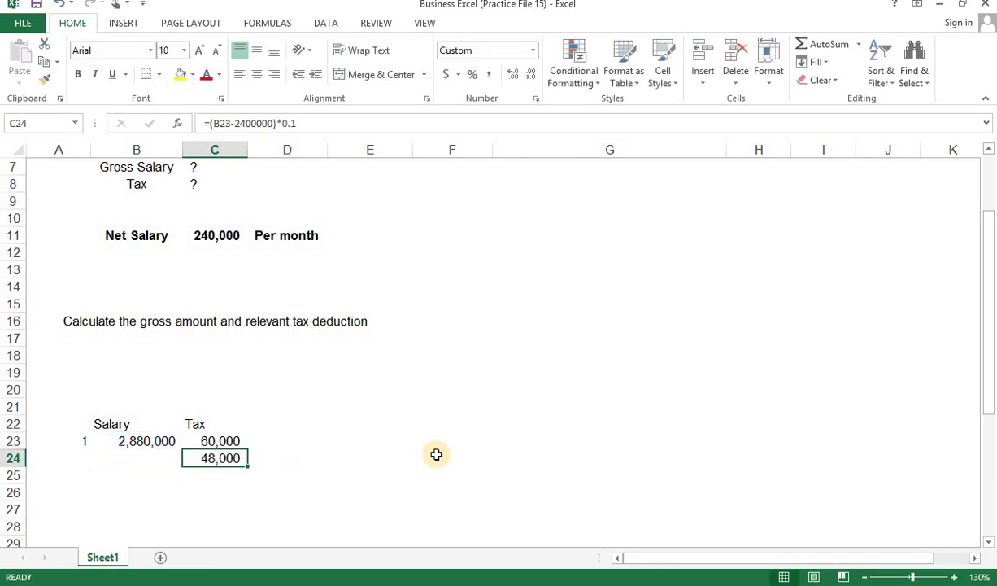
# - Total the first round's tax in C25 with =SUM(C23:C24)
pyautogui.press('Down')
pyautogui.hotkey('alt', '=')
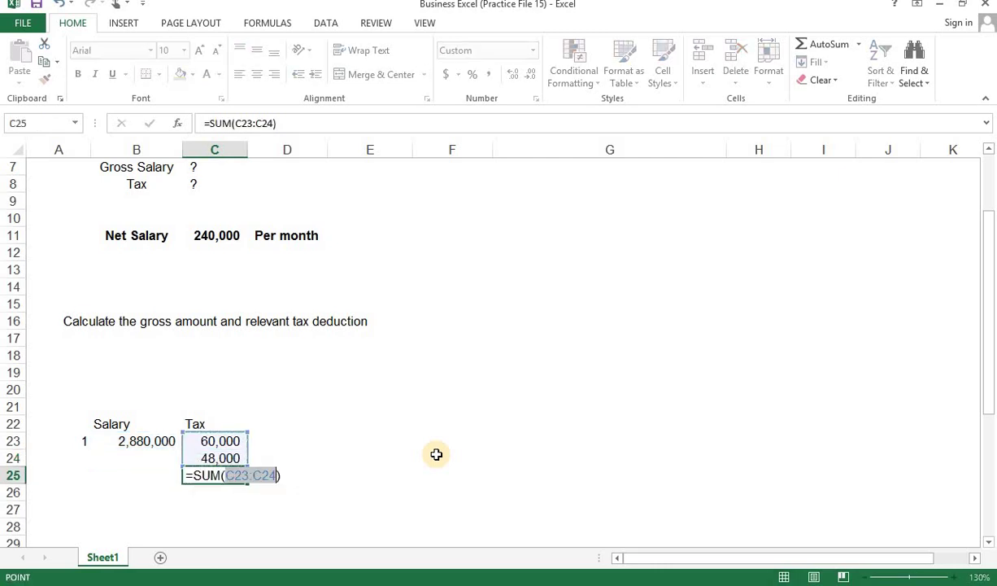
pyautogui.press('Return')
pyautogui.press('Up')
# - Enter 2 in cell A27 to label the second calculation round
pyautogui.press('Left')
pyautogui.press('Down')
pyautogui.press('Left')
pyautogui.press('Down')
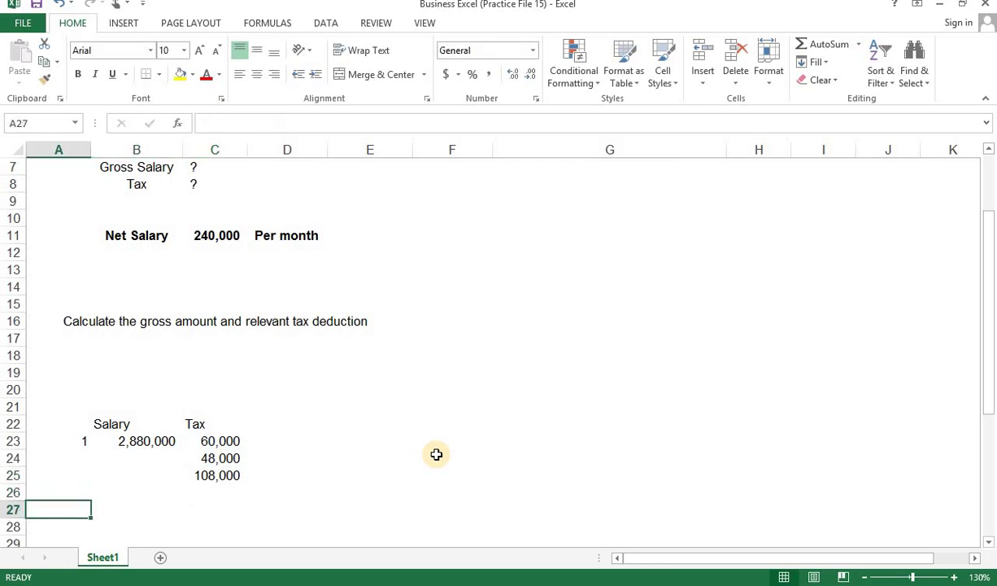
pyautogui.press('Down')
pyautogui.press('Up')
pyautogui.write('2')
pyautogui.press('Tab')
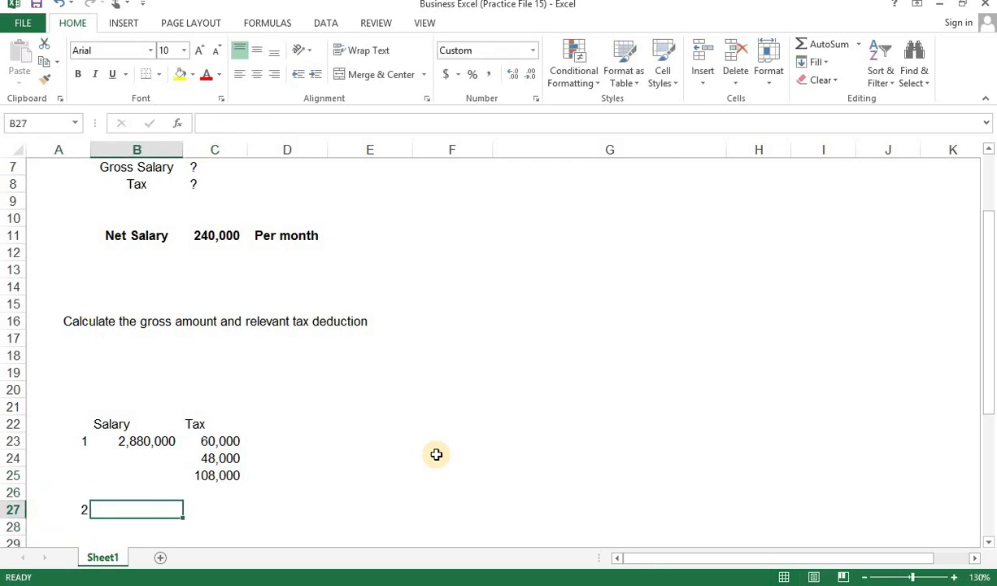
pyautogui.write('=')
pyautogui.press('Up')
pyautogui.press('Up')
pyautogui.press('Up')
pyautogui.press('Up')
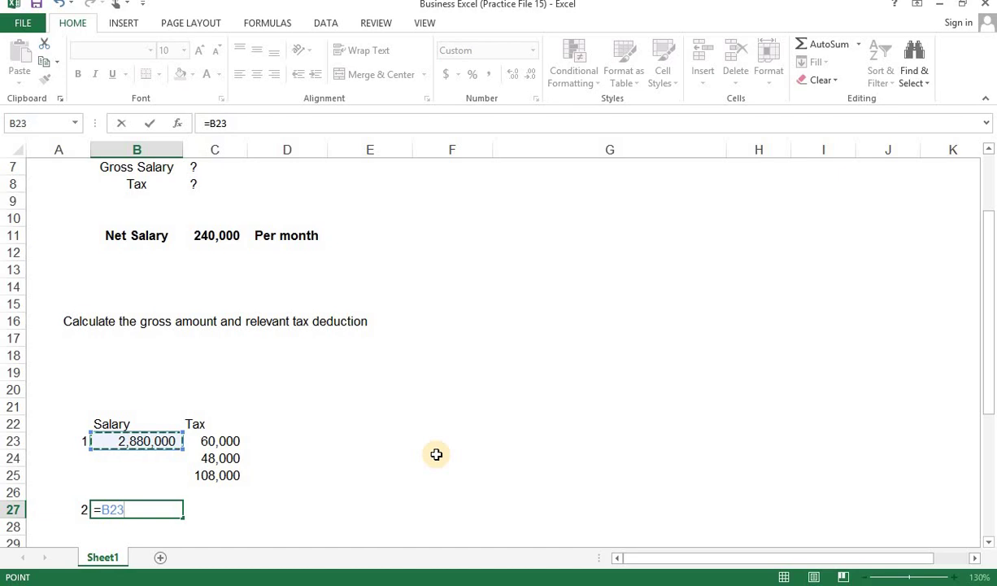
pyautogui.press('Escape')
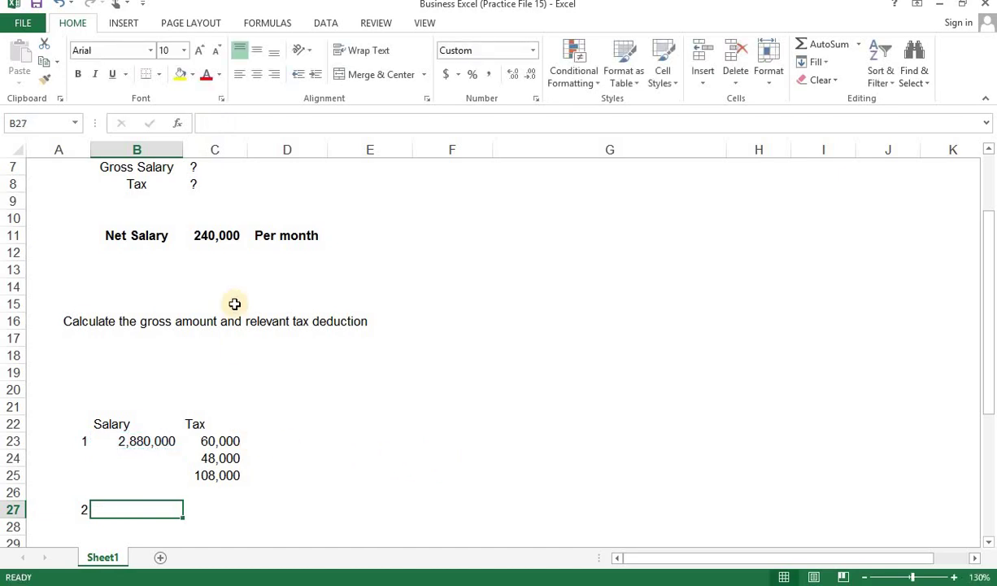
# - Check the net salary in C11 and the formula behind the first round's salary in B23
pyautogui.click(218, 234)
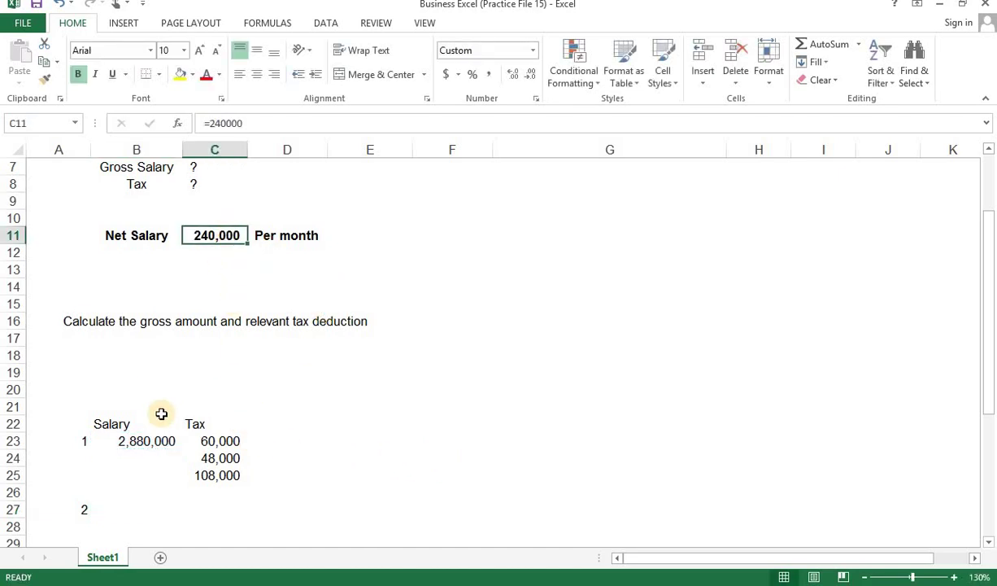
pyautogui.click(151, 441)
pyautogui.press('F2')
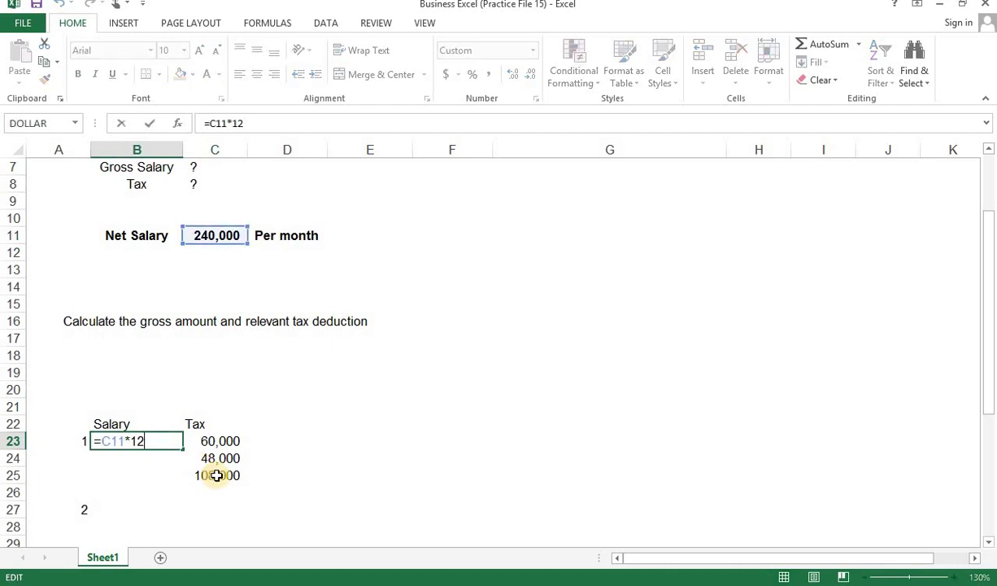
pyautogui.press('Escape')
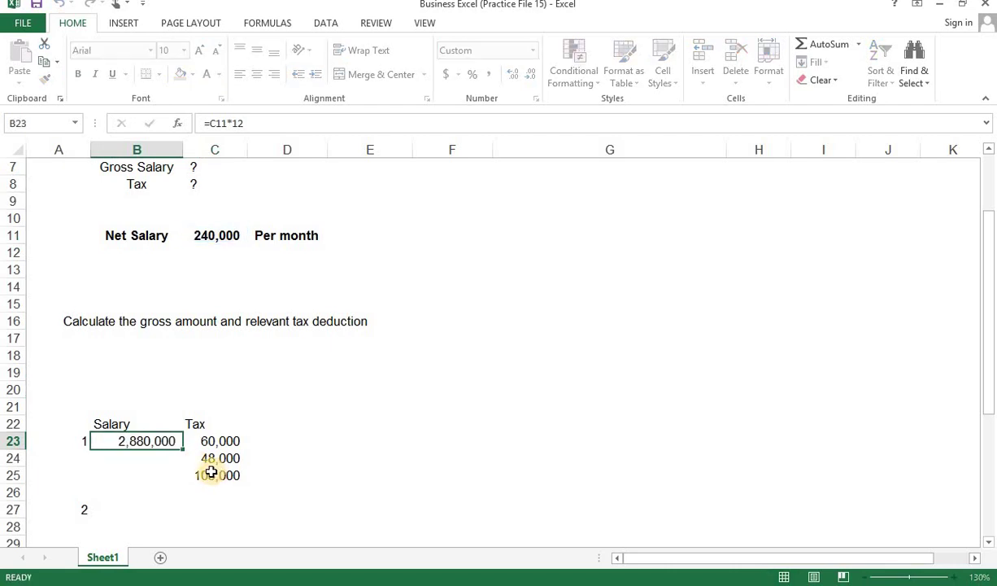
# - Enter the formula =B23+C25 in B27 to add the first round's total tax to the salary
pyautogui.click(121, 507)
pyautogui.write('=')
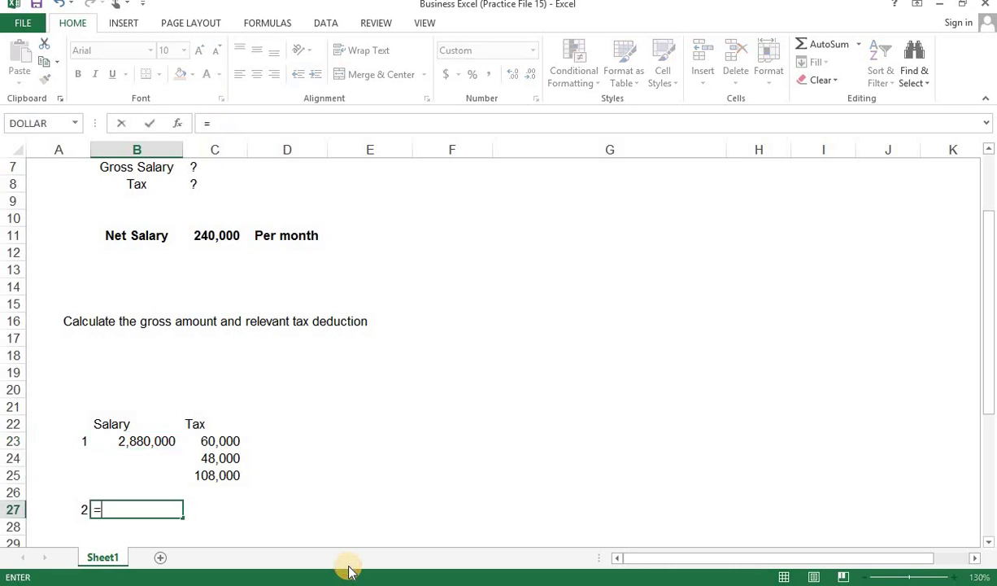
pyautogui.press('Up')
pyautogui.press('Up')
pyautogui.press('Up')
pyautogui.press('Up')
pyautogui.write('+')
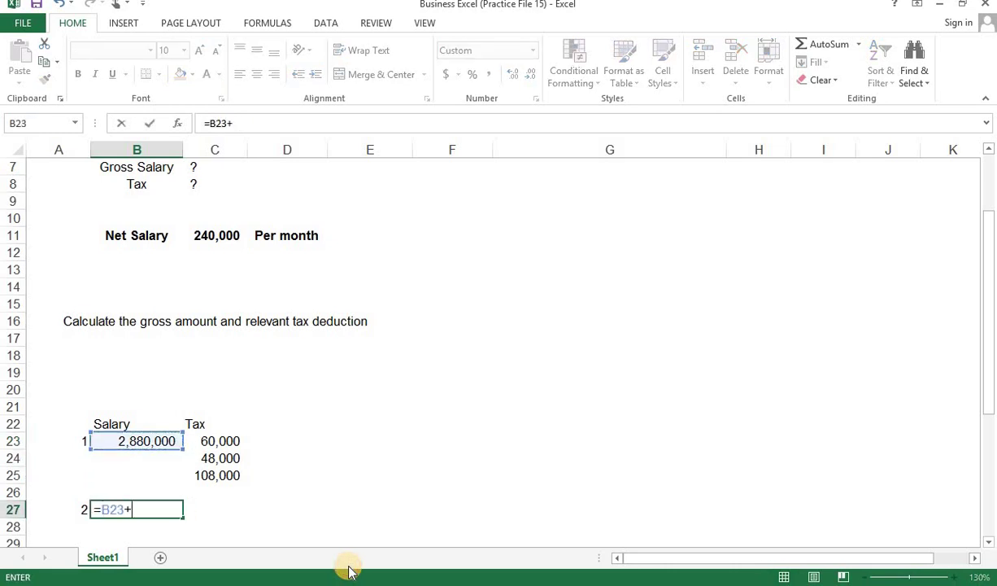
pyautogui.press('Right')
pyautogui.press('Up')
pyautogui.press('Up')
pyautogui.press('Return')
pyautogui.press('Up')
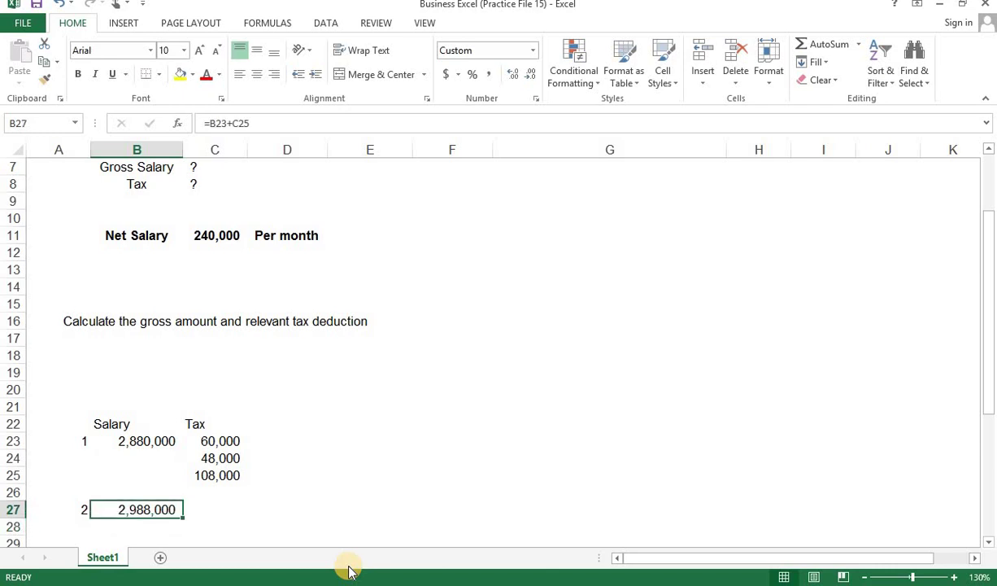
# - Enter the formula =C23 in C27 to carry the base tax into the second round
pyautogui.press('Right')
pyautogui.write('=')
pyautogui.press('Up')
pyautogui.press('Up')
pyautogui.press('Up')
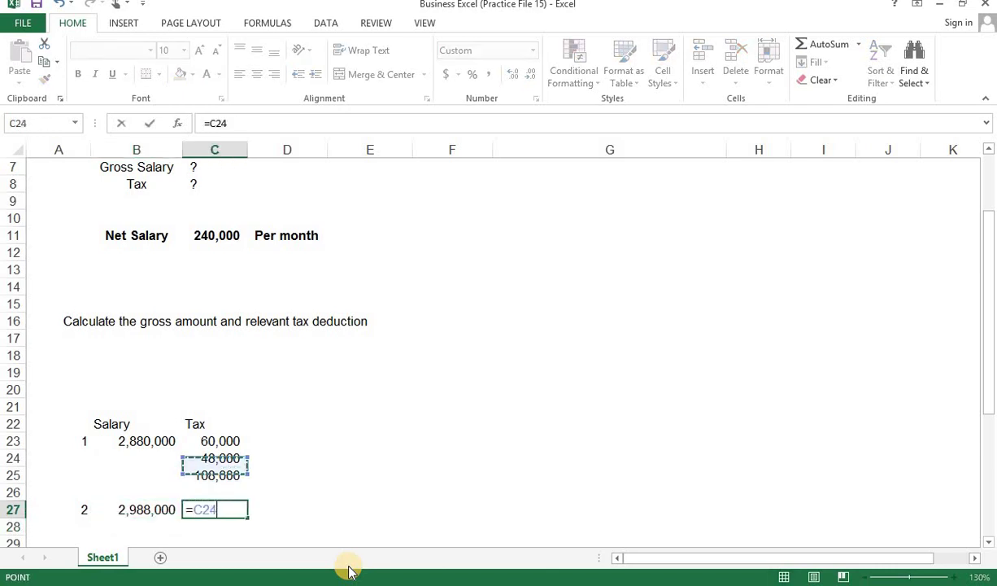
pyautogui.press('Up')
pyautogui.press('Return')
pyautogui.press('Up')
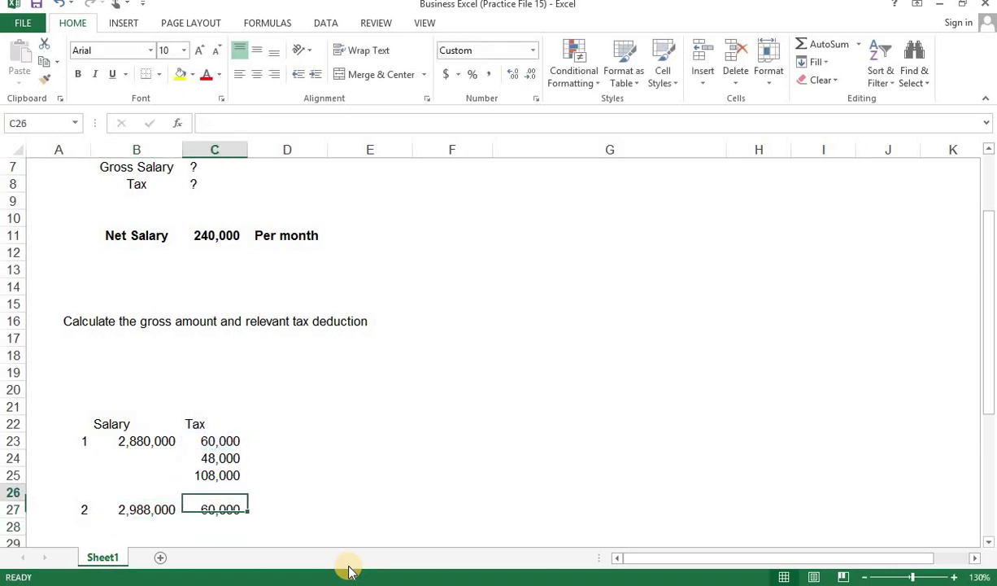
pyautogui.press('Up')
pyautogui.press('Up')
pyautogui.press('Up')
pyautogui.press('F2')
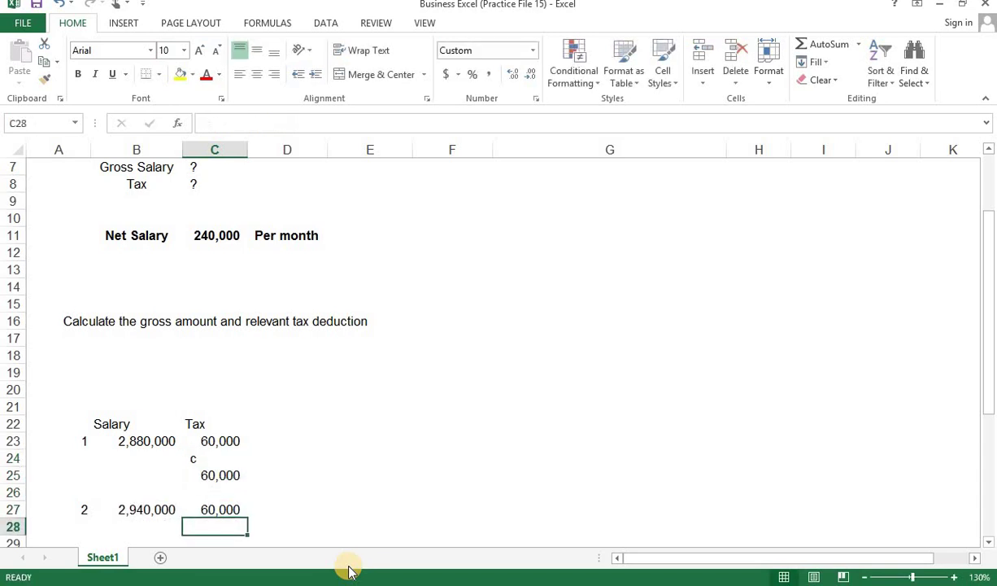
pyautogui.press('Escape')
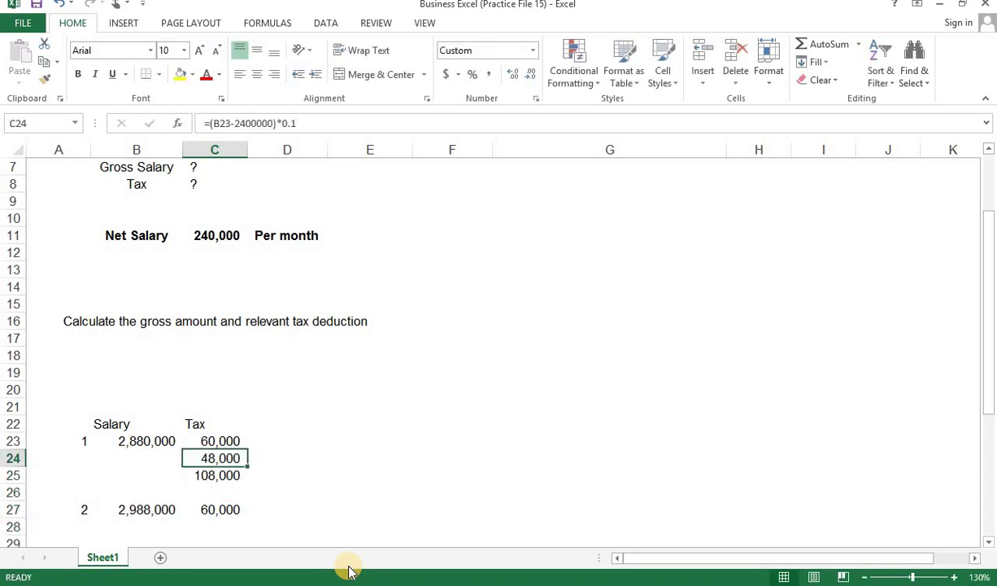
# - Copy the tax formula from C24 into C28 for the second round
pyautogui.press('Up')
pyautogui.press('Down')
pyautogui.hotkey('ctrl', 'c')
pyautogui.press('Down')
pyautogui.press('Down')
pyautogui.press('Down')
pyautogui.press('Down')
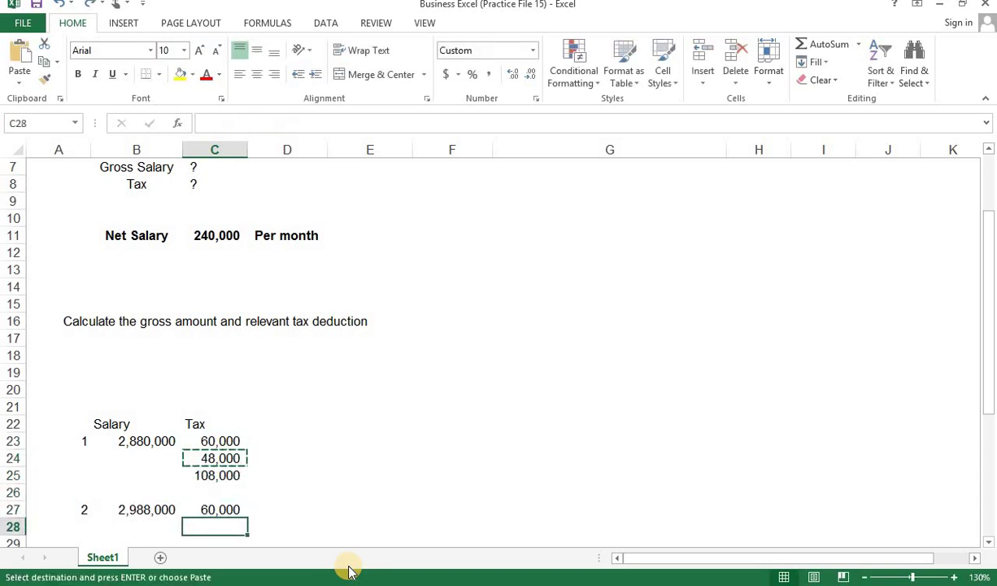
pyautogui.press('Return')
# - Total the second round's tax in C29 with =SUM(C27:C28)
pyautogui.scroll(-1, 306, 526)
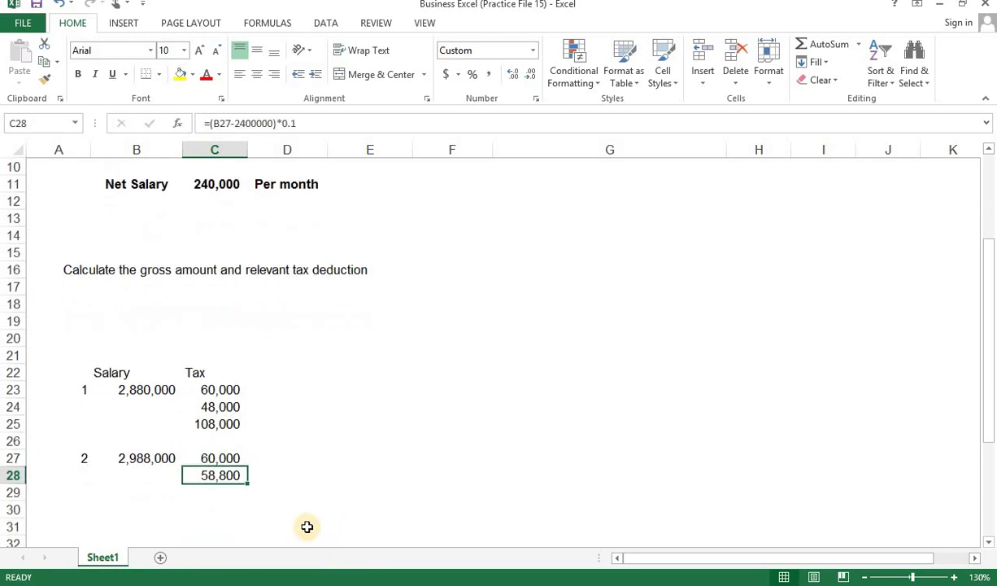
pyautogui.press('Down')
pyautogui.hotkey('alt', '=')
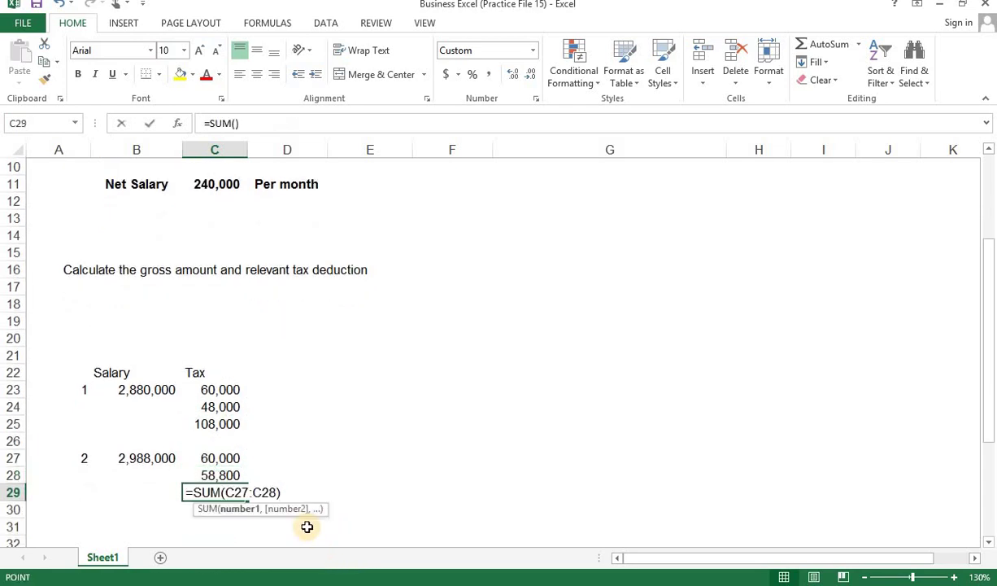
pyautogui.press('Return')
# - Label the third round 3 in A30 and enter its salary formula =B27+C29 in B30
pyautogui.press('Left')
pyautogui.press('Left')
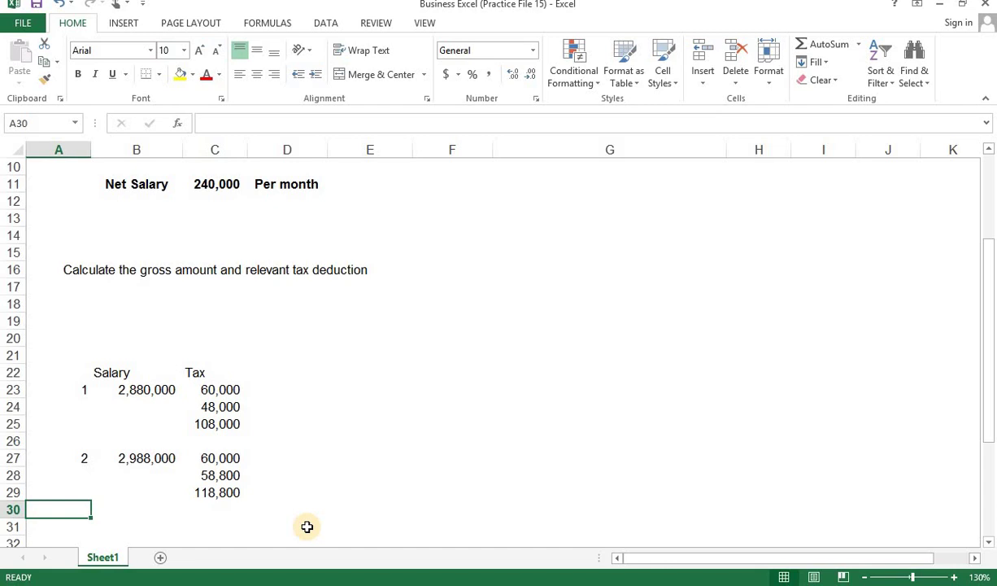
pyautogui.write('3')
pyautogui.press('Tab')
pyautogui.write('=')
pyautogui.press('Up')
pyautogui.press('Up')
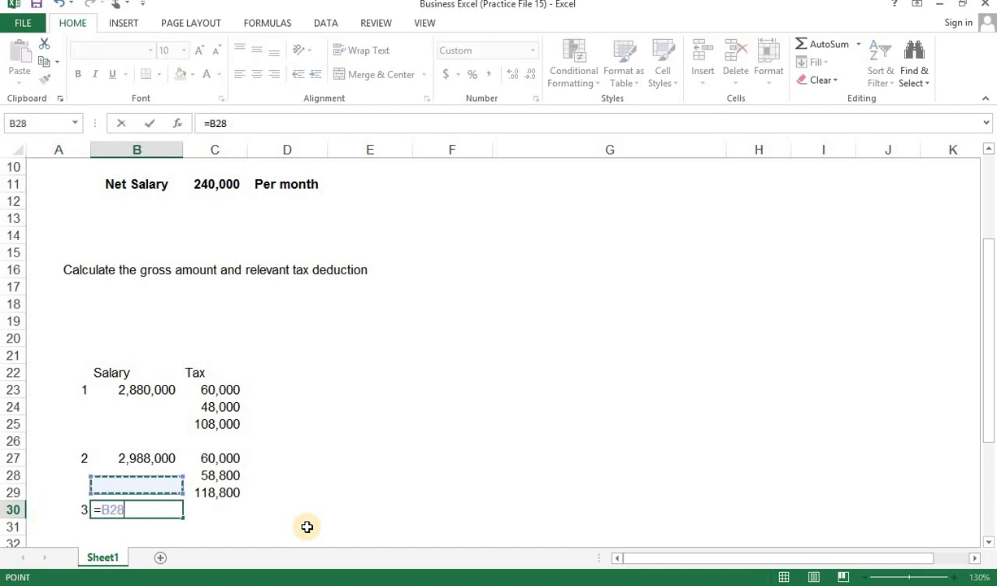
pyautogui.press('Up')
pyautogui.write('+')
pyautogui.press('Right')
pyautogui.press('Up')
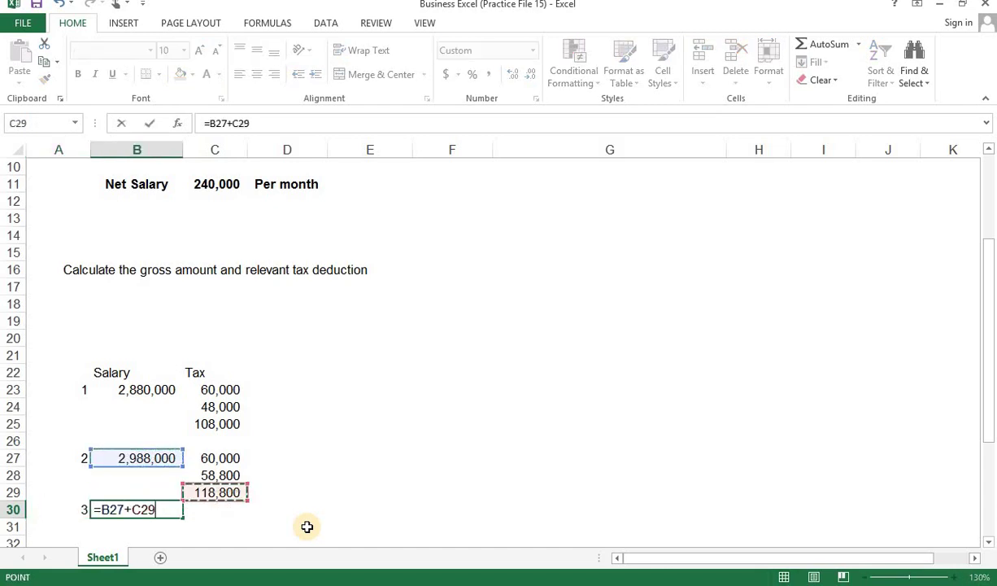
pyautogui.press('Return')
# - Move the third round's cells A30:C30 down one row to row 31
pyautogui.press('Right')
pyautogui.press('Up')
pyautogui.hotkey('shift', 'Right')
pyautogui.hotkey('shift', 'Left')
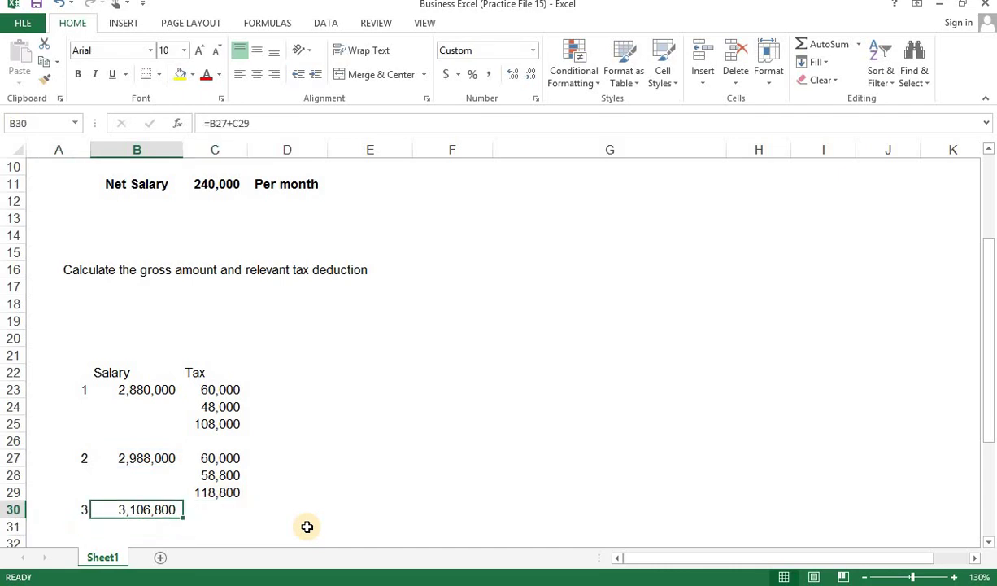
pyautogui.press('Left')
pyautogui.hotkey('shift', 'Right')
pyautogui.hotkey('shift', 'Right')
pyautogui.hotkey('ctrl', 'c')
pyautogui.press('Down')
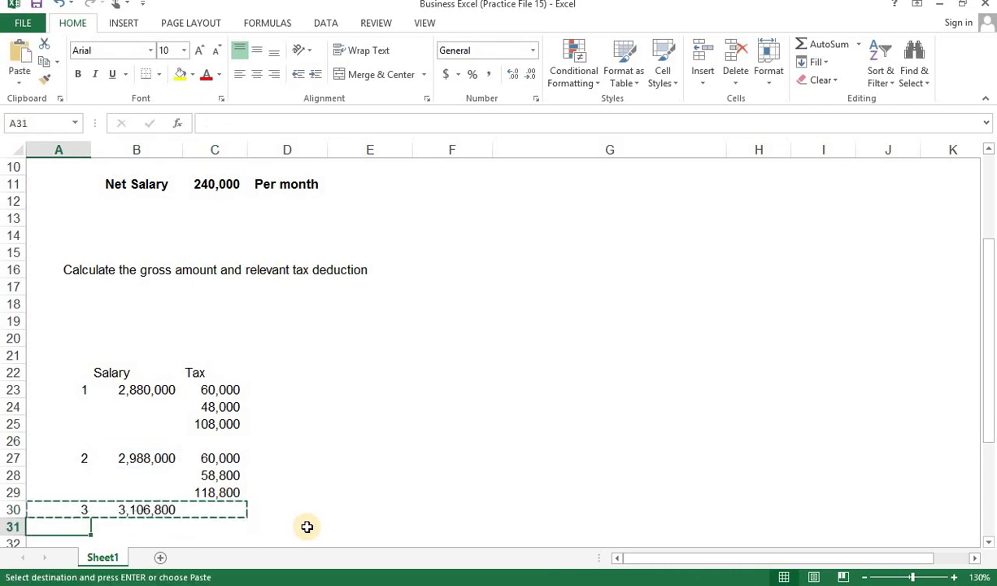
pyautogui.press('Return')
# - Enter the formula =C27 in C31 to carry the base tax into the third round
pyautogui.press('Down')
pyautogui.press('Right')
pyautogui.press('Up')
pyautogui.press('Right')
pyautogui.press('F2')
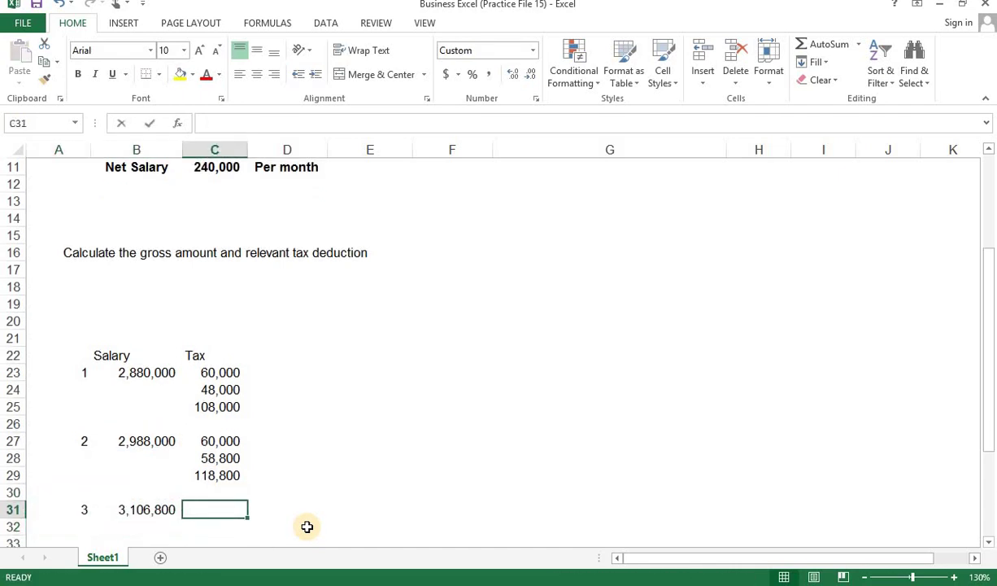
pyautogui.write('=')
pyautogui.press('Up')
pyautogui.press('Up')
pyautogui.press('Up')
pyautogui.press('Up')
pyautogui.press('Return')
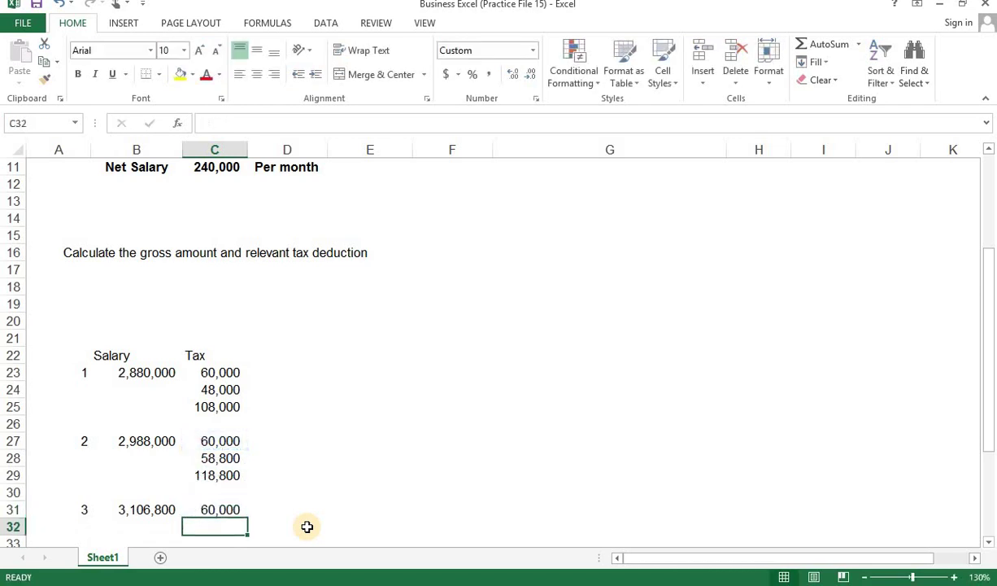
# - Enter =600000*.1 in C32 as the third round's 10% bracket tax
pyautogui.write('=')
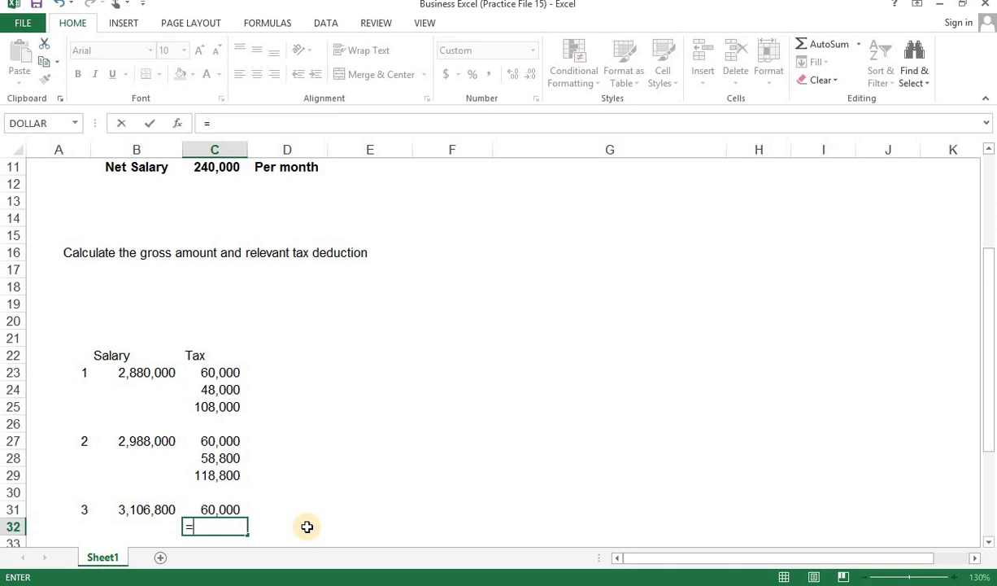
pyautogui.write('3')
pyautogui.press('BackSpace')
pyautogui.write('600000')
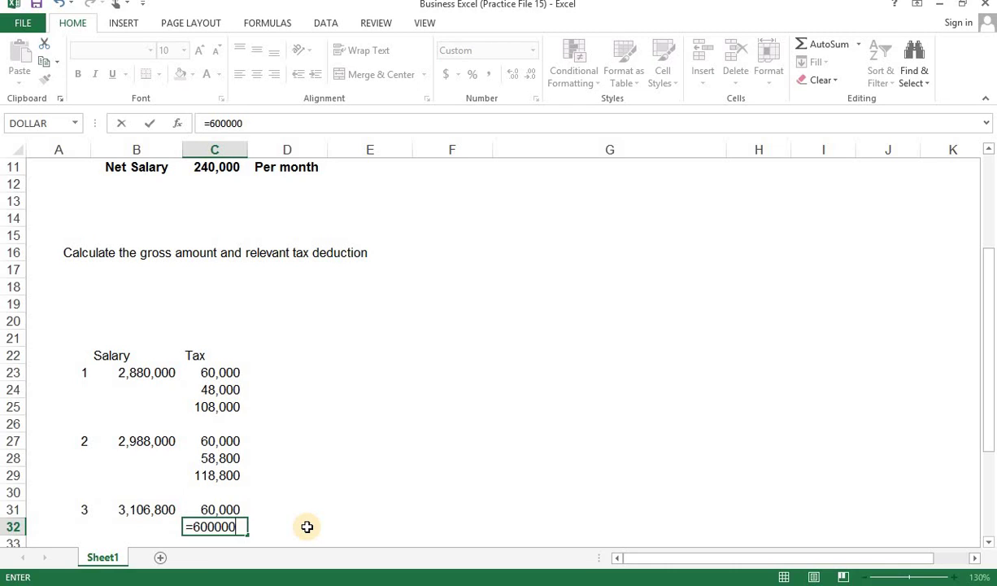
pyautogui.write('*')
pyautogui.write('.1')
pyautogui.press('Return')
# - Enter the formula =(B31-3000000) in C33 to find the third round's salary above 3000000
pyautogui.write('=')
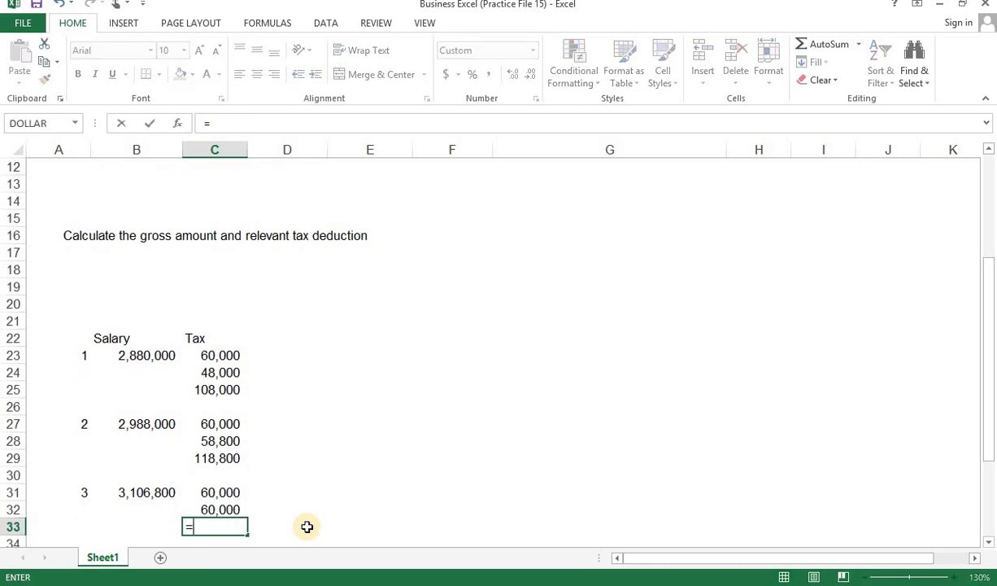
pyautogui.write('(')
pyautogui.press('Left')
pyautogui.press('Up')
pyautogui.press('Up')
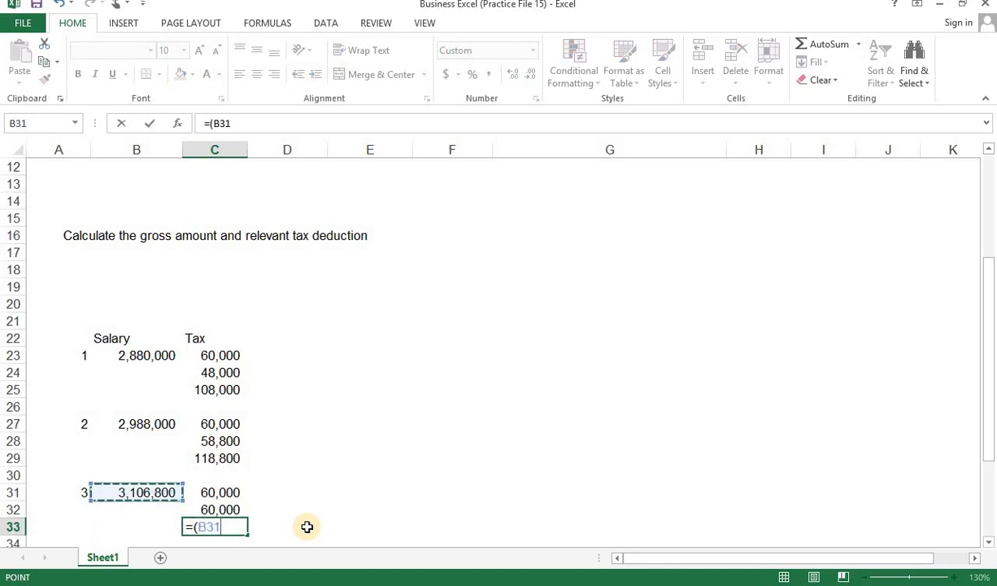
pyautogui.write('-')
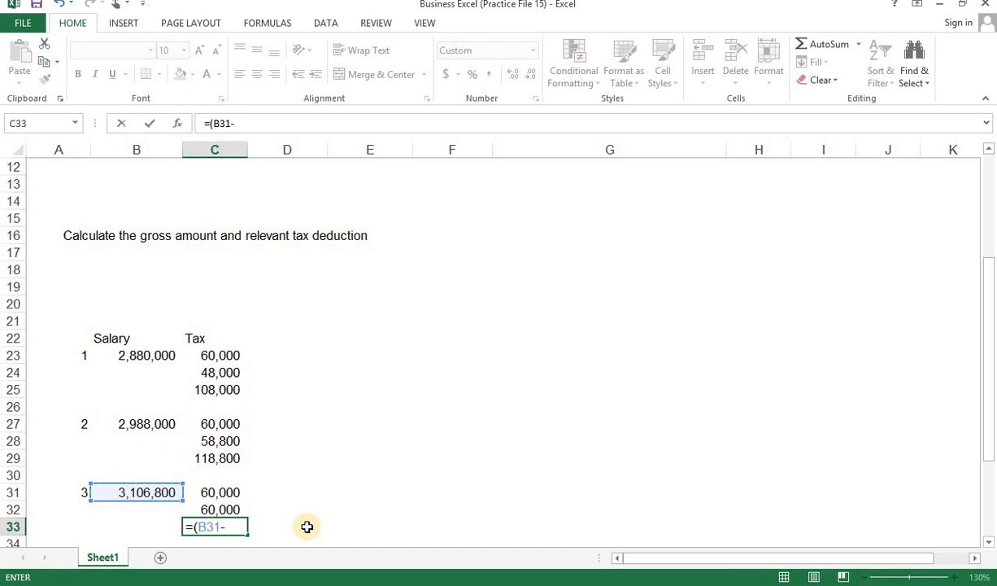
pyautogui.write('3000')
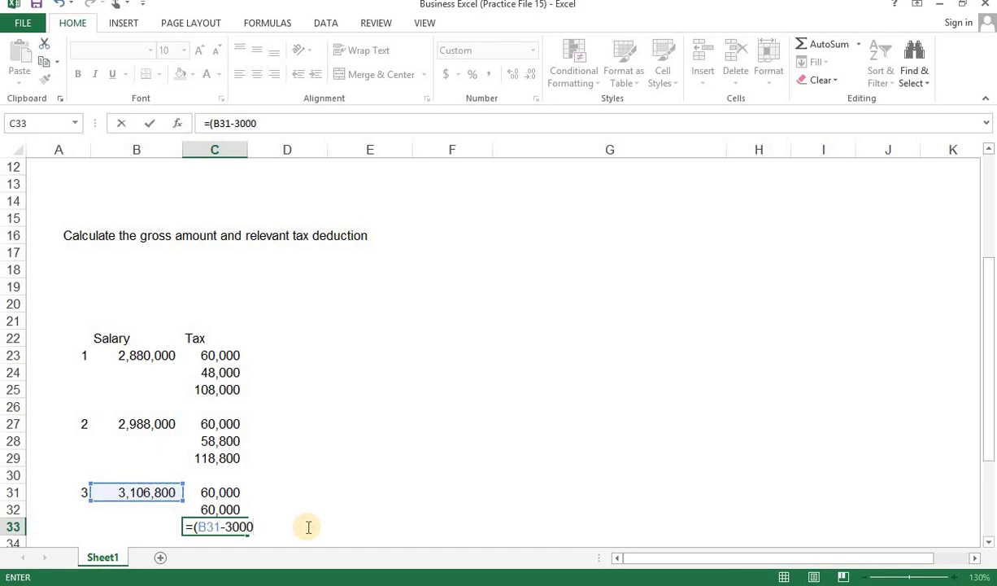
pyautogui.write('000)')
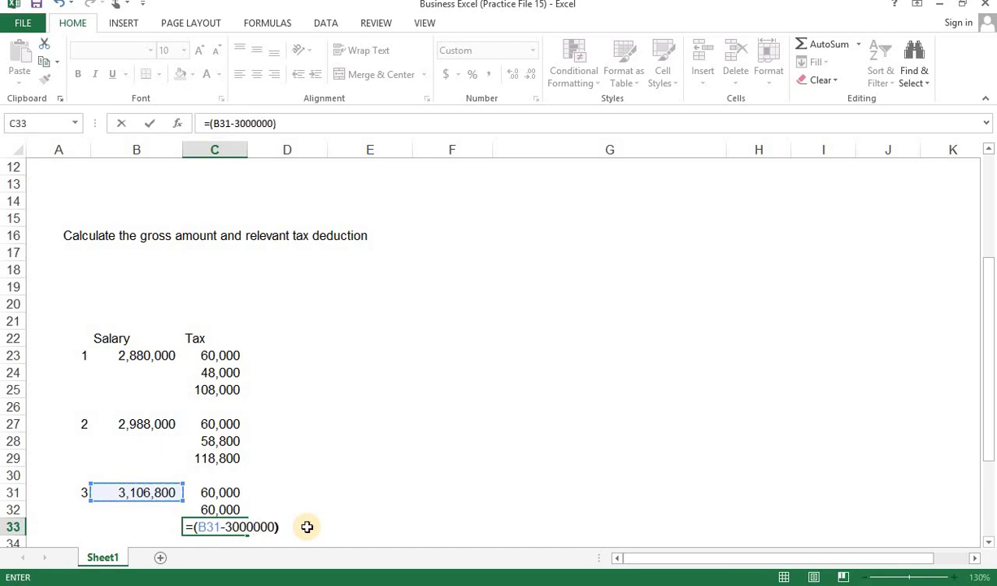
pyautogui.press('Return')
# - Multiply the third round's excess salary formula in C33 by .15 and total that round's tax in C34
pyautogui.press('Up')
pyautogui.press('F2')
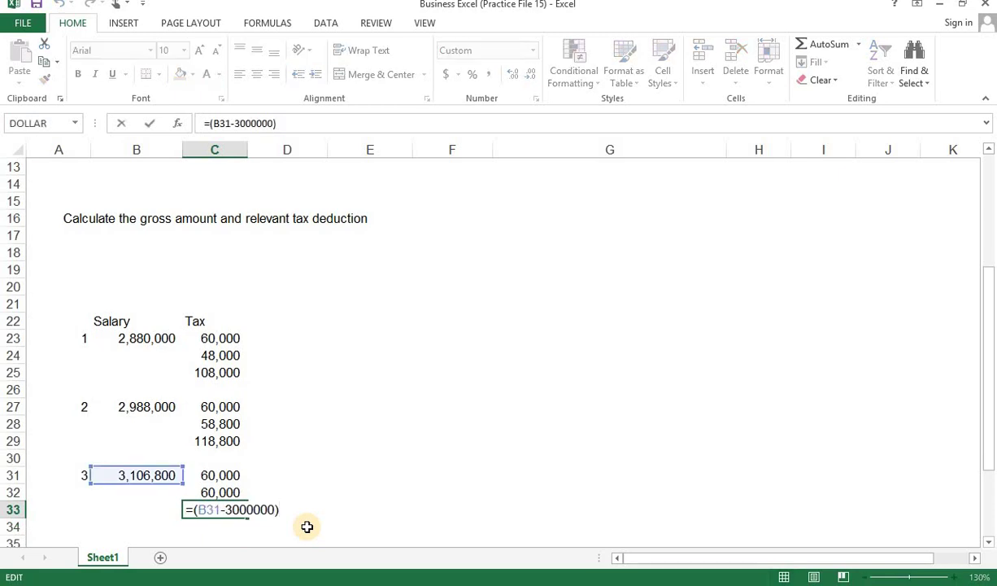
pyautogui.write('*.15')
pyautogui.press('Return')
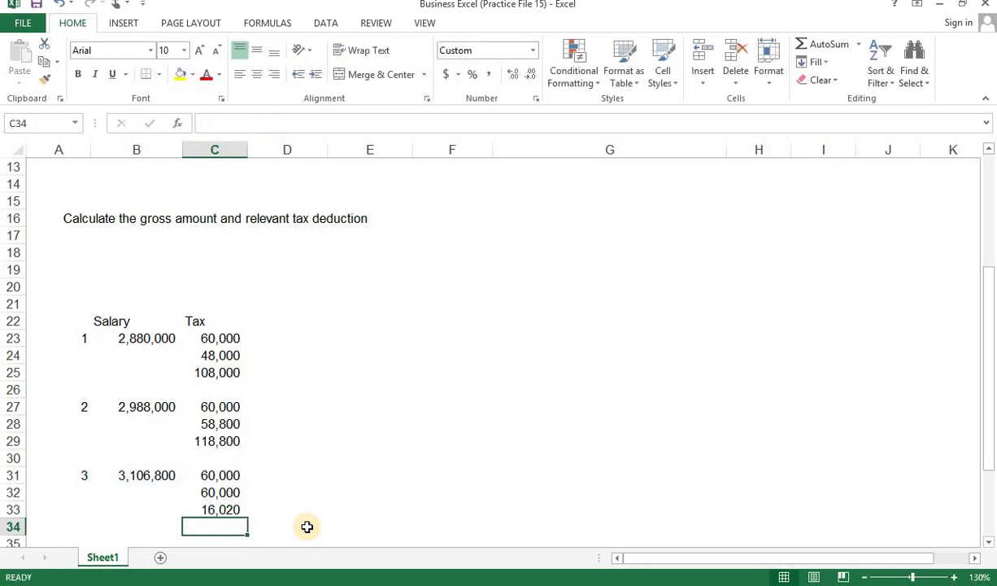
pyautogui.hotkey('alt', '=')
pyautogui.press('Return')
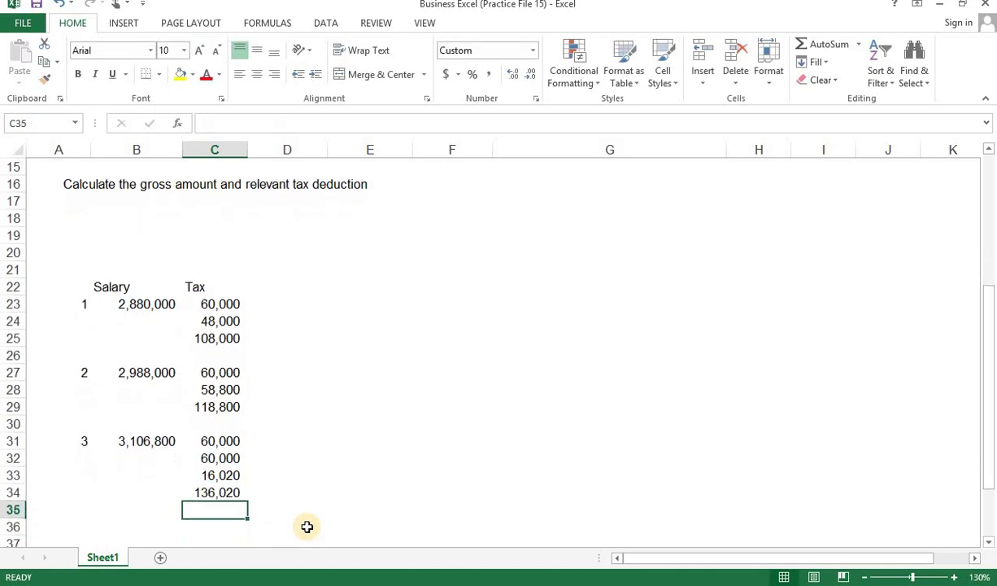
# - Enter the formula =B23 in E23 to bring the annual net salary into a summary area
pyautogui.press('Up')
pyautogui.press('Right')
pyautogui.press('Right')
pyautogui.press('Up')
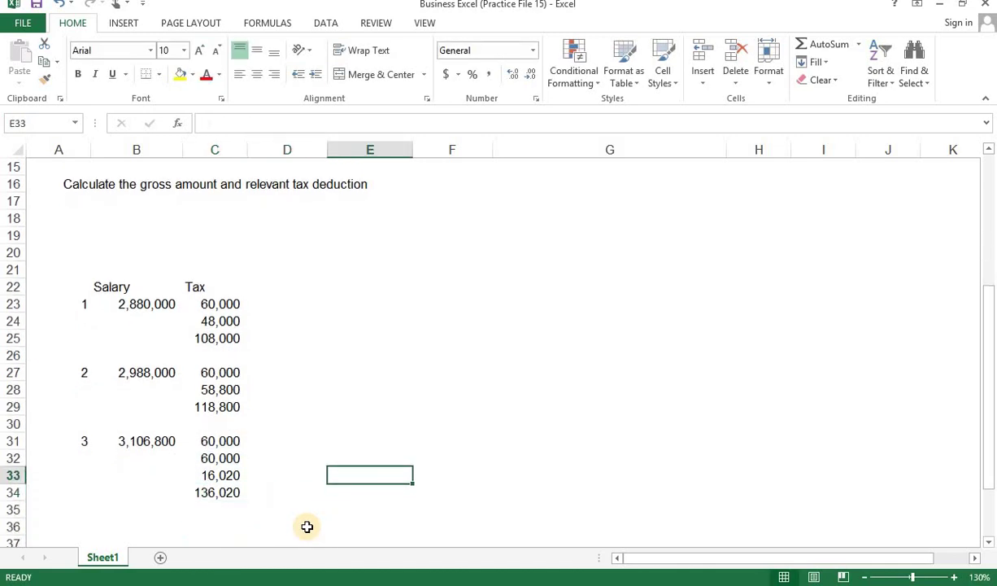
pyautogui.press('Up')
pyautogui.press('Up')
pyautogui.press('Up')
pyautogui.press('Up')
pyautogui.press('Up')
pyautogui.press('Up')
pyautogui.press('Up')
pyautogui.press('Up')
pyautogui.press('Up')
pyautogui.press('Up')
pyautogui.press('Up')
pyautogui.press('Up')
pyautogui.press('Right')
pyautogui.press('Down')
pyautogui.press('Down')
pyautogui.press('Left')
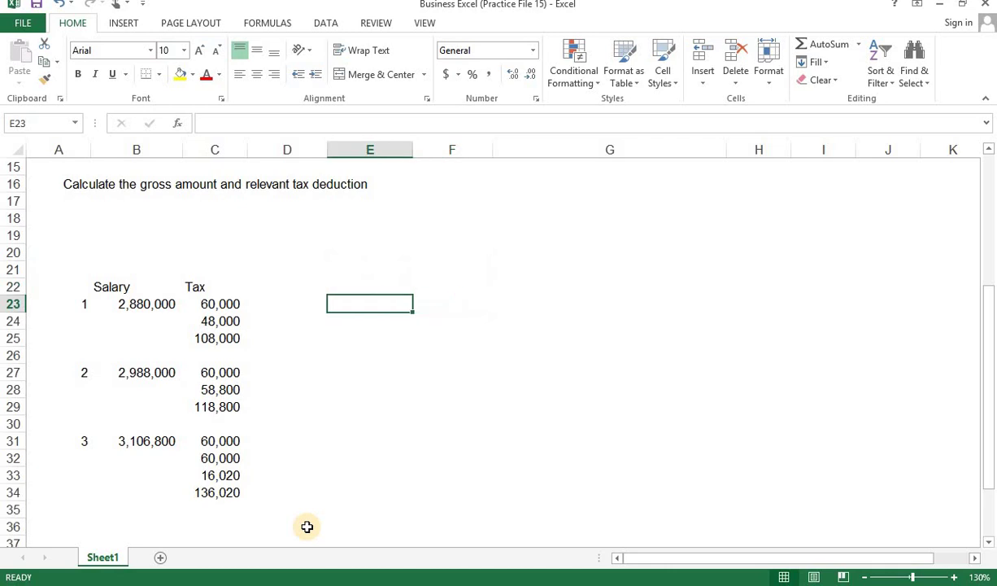
pyautogui.write('=')
pyautogui.press('Left')
pyautogui.press('Left')
pyautogui.press('Left')
pyautogui.press('Left')
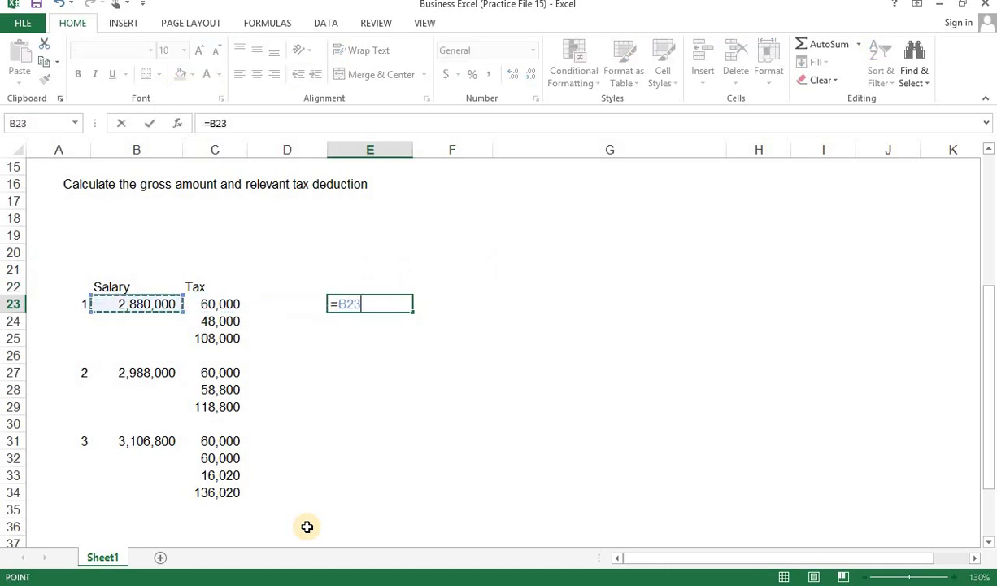
pyautogui.press('Right')
pyautogui.press('Return')
# - Copy the salary formula from E23 into E24 and E25
pyautogui.press('Up')
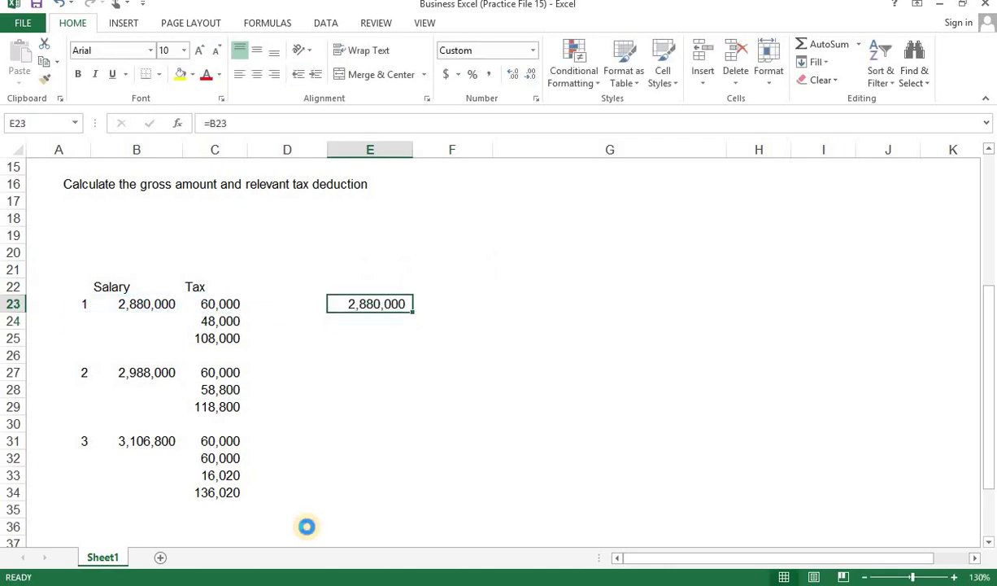
pyautogui.hotkey('ctrl', 'c')
pyautogui.press('Down')
pyautogui.hotkey('ctrl', 'v')
pyautogui.press('Down')
pyautogui.hotkey('ctrl', 'v')
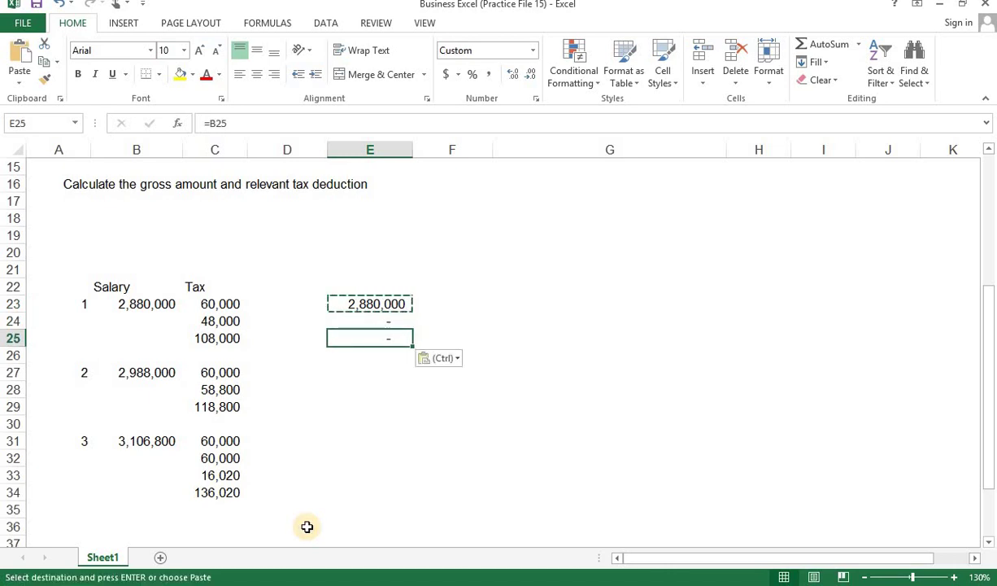
pyautogui.press('Escape')
# - Replace the formula in E24 with =E23 to repeat the annual net salary
pyautogui.press('Up')
pyautogui.write('=')
pyautogui.press('Down')
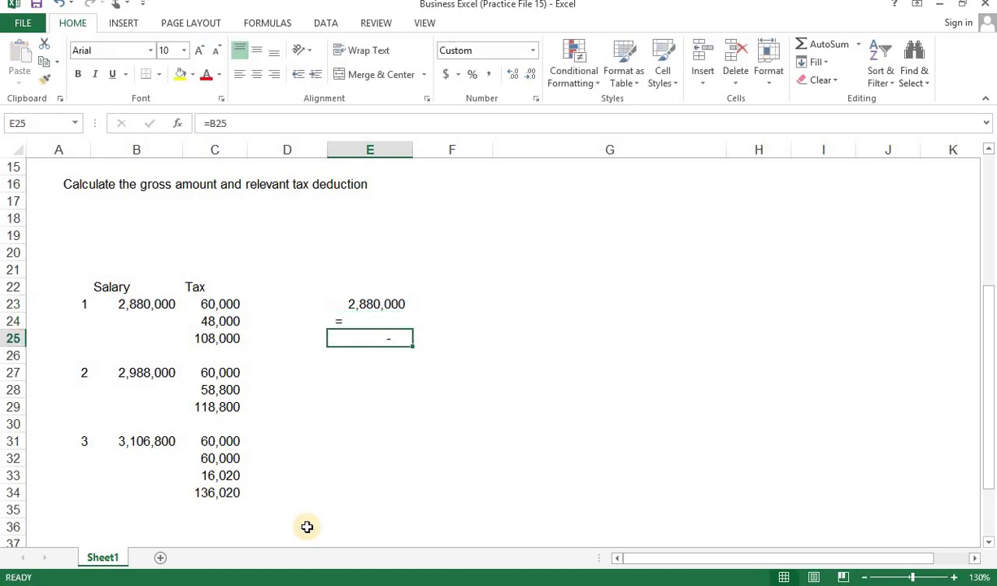
pyautogui.press('Up')
pyautogui.press('BackSpace')
pyautogui.press('BackSpace')
pyautogui.press('BackSpace')
pyautogui.press('Up')
pyautogui.press('Return')
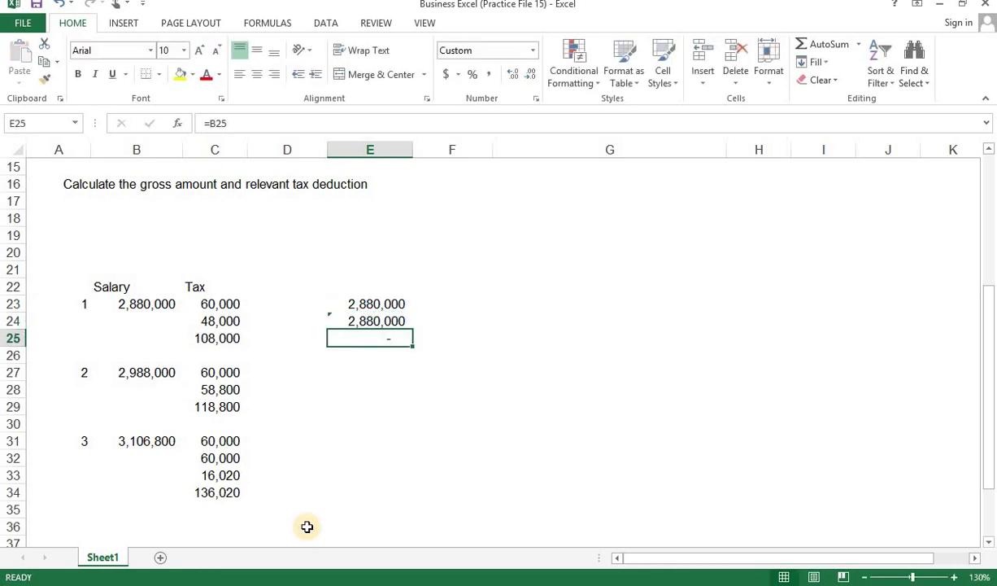
# - Change the formula in E25 to =E24 so the third summary row repeats the annual net salary
pyautogui.press('Up')
pyautogui.press('Down')
pyautogui.press('F2')
pyautogui.press('BackSpace')
pyautogui.press('BackSpace')
pyautogui.press('BackSpace')
pyautogui.press('Up')
pyautogui.press('Return')
# - Enter the formula =C25 in F23 to bring in the first round's total tax
pyautogui.press('Up')
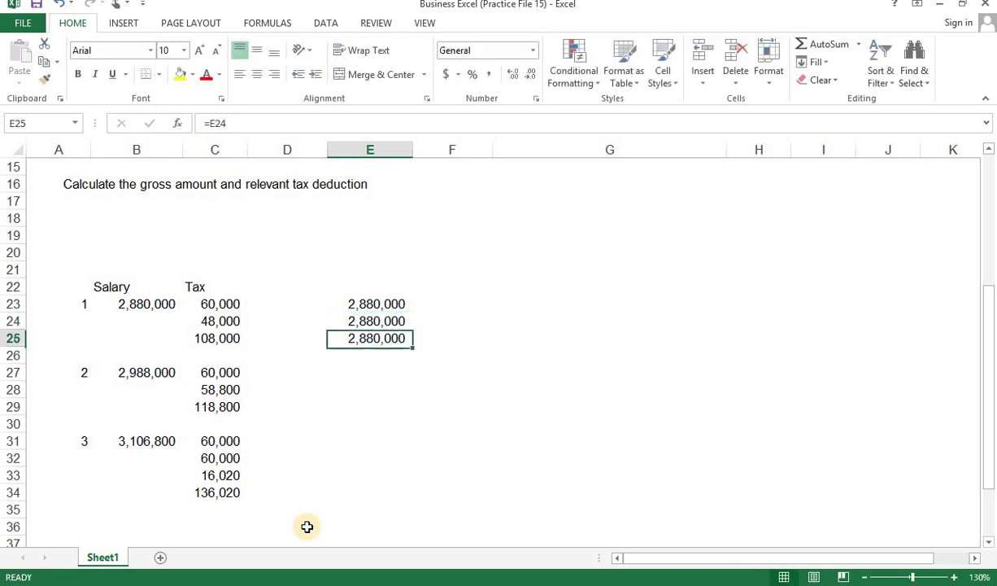
pyautogui.press('Up')
pyautogui.press('Up')
pyautogui.press('Right')
pyautogui.write('=')
pyautogui.press('Left')
pyautogui.press('Left')
pyautogui.press('Left')
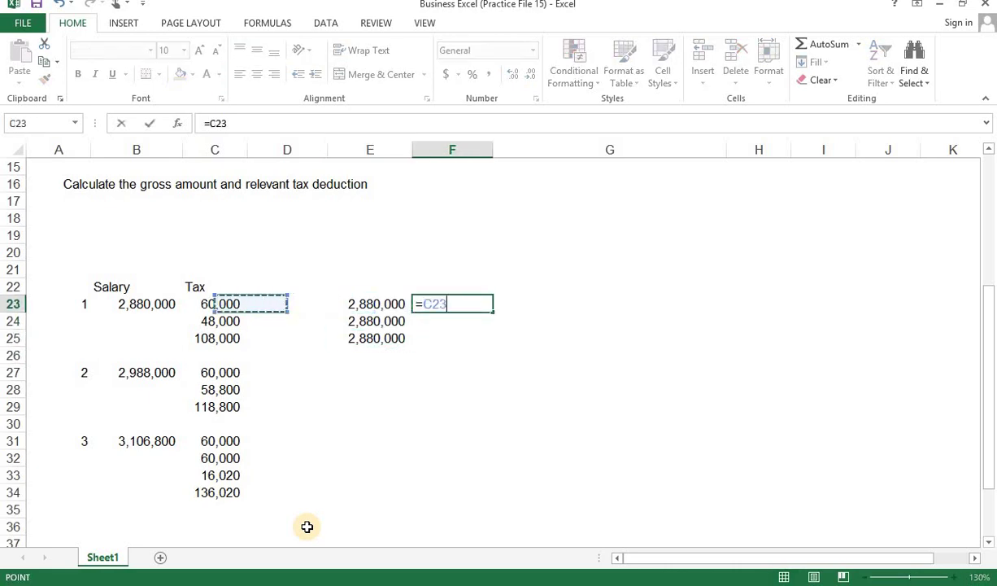
pyautogui.press('Down')
pyautogui.press('Down')
pyautogui.press('Return')
# - Enter the formula =C29 in F24 to bring in the second round's total tax
pyautogui.write('=')
pyautogui.press('Left')
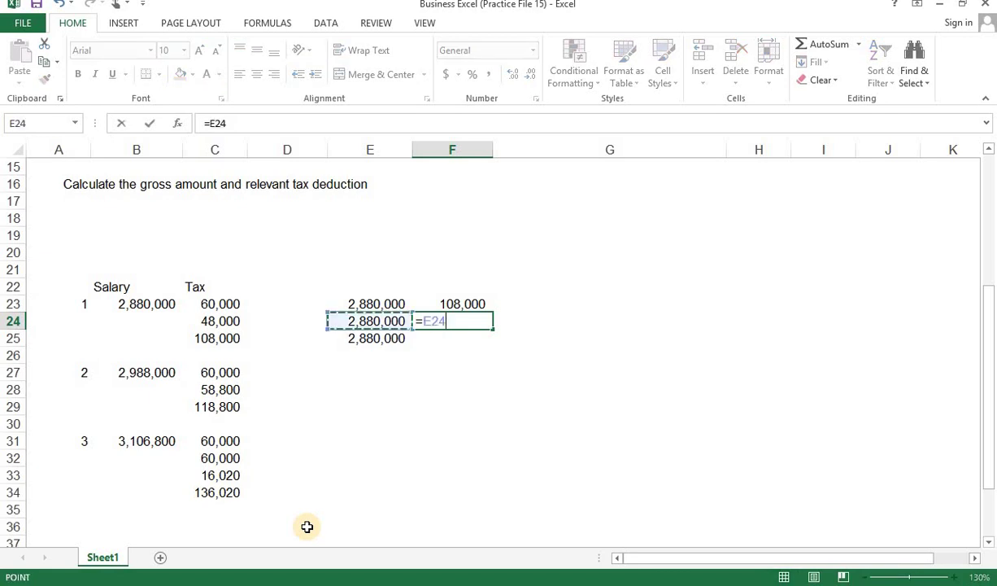
pyautogui.press('Left')
pyautogui.press('Left')
pyautogui.press('Down')
pyautogui.press('Down')
pyautogui.press('Down')
pyautogui.press('Down')
pyautogui.press('Down')
pyautogui.press('Down')
pyautogui.press('Up')
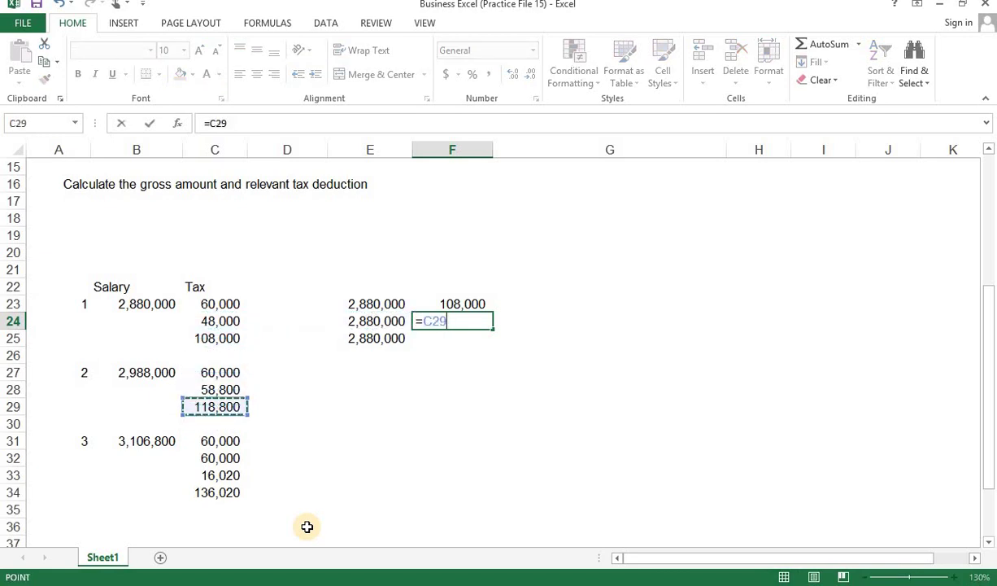
pyautogui.press('Return')
# - Enter the formula =C34 in F25 to bring in the third round's total tax
pyautogui.write('=')
pyautogui.press('Left')
pyautogui.press('Left')
pyautogui.press('Left')
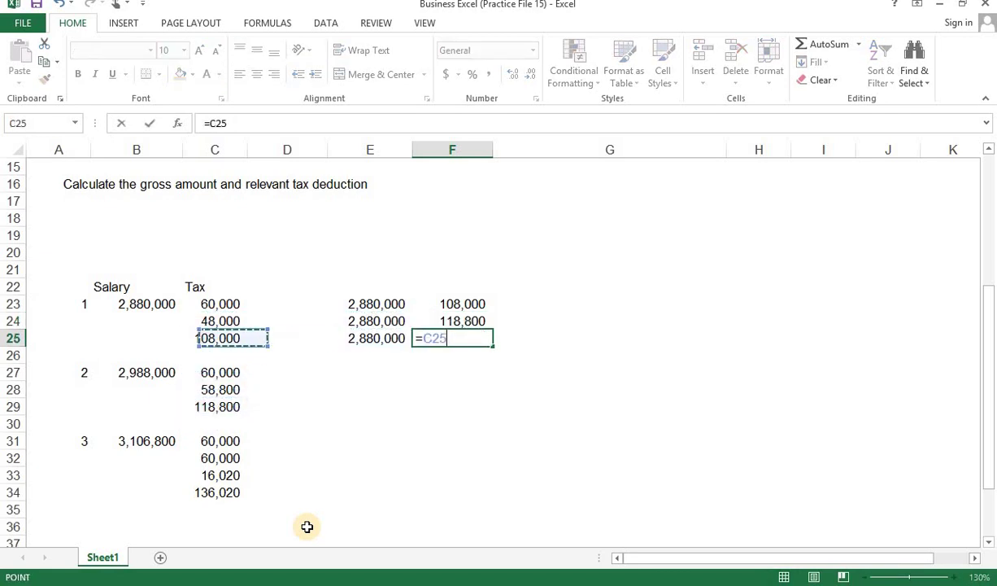
pyautogui.press('Down')
pyautogui.press('Down')
pyautogui.press('Down')
pyautogui.press('Down')
pyautogui.press('Down')
pyautogui.press('Down')
pyautogui.press('Down')
pyautogui.press('Down')
pyautogui.press('Down')
pyautogui.press('Return')
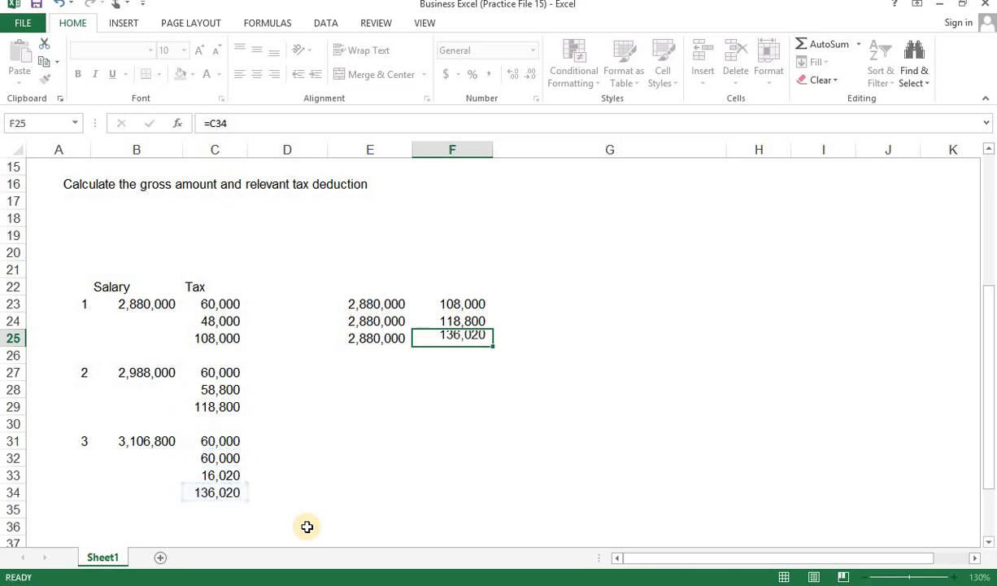
# - Add the net salary and first-round tax in G23 with =SUM(E23:F23)
pyautogui.press('Up')
pyautogui.press('Up')
pyautogui.press('Up')
pyautogui.press('Right')
pyautogui.hotkey('alt', '=')
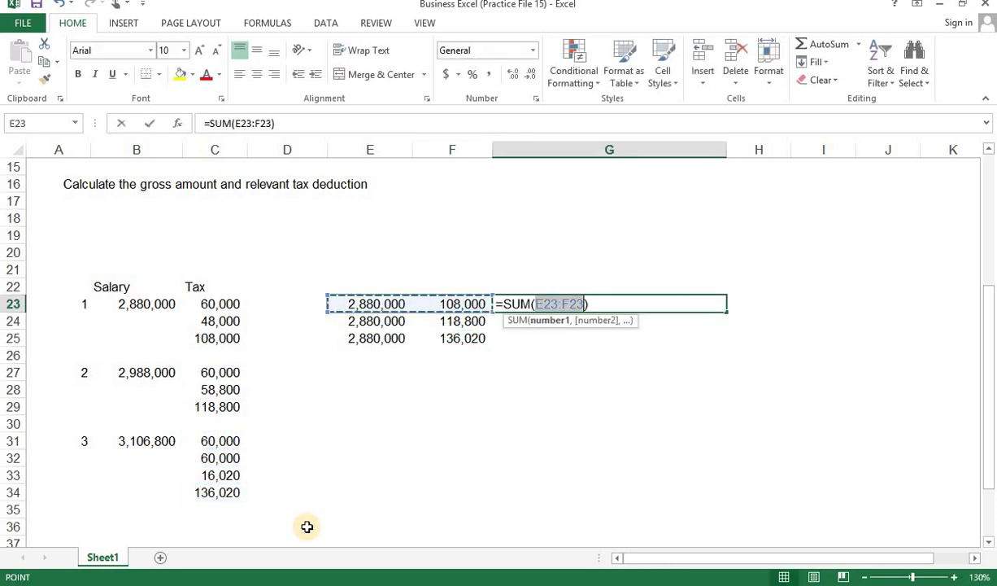
pyautogui.press('Return')
# - Copy the sum formula from G23 into G24:G25
pyautogui.press('Up')
pyautogui.hotkey('ctrl', 'c')
pyautogui.press('Down')
pyautogui.hotkey('shift', 'Down')
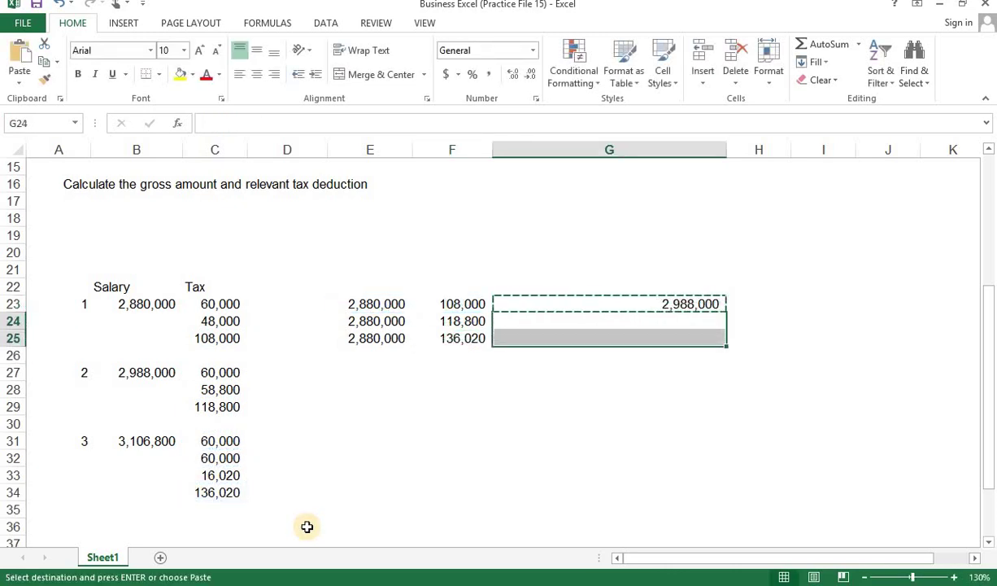
pyautogui.hotkey('ctrl', 'v')
# - Enter the formula =F25/12 in F27 to calculate the monthly tax
pyautogui.press('Left')
pyautogui.press('Left')
pyautogui.press('Down')
pyautogui.press('Return')
pyautogui.press('Right')
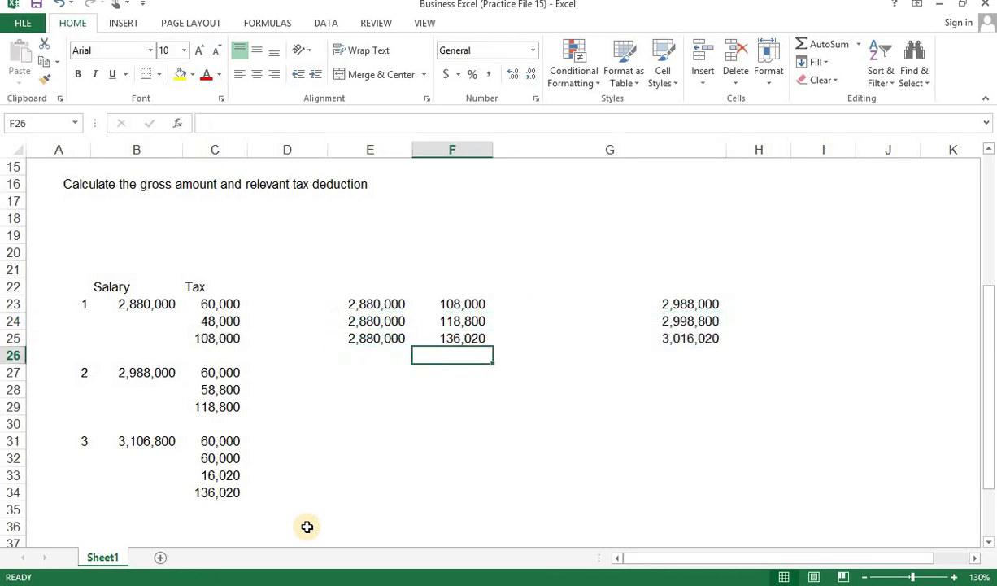
pyautogui.press('Down')
pyautogui.write('=')
pyautogui.press('Up')
pyautogui.press('Up')
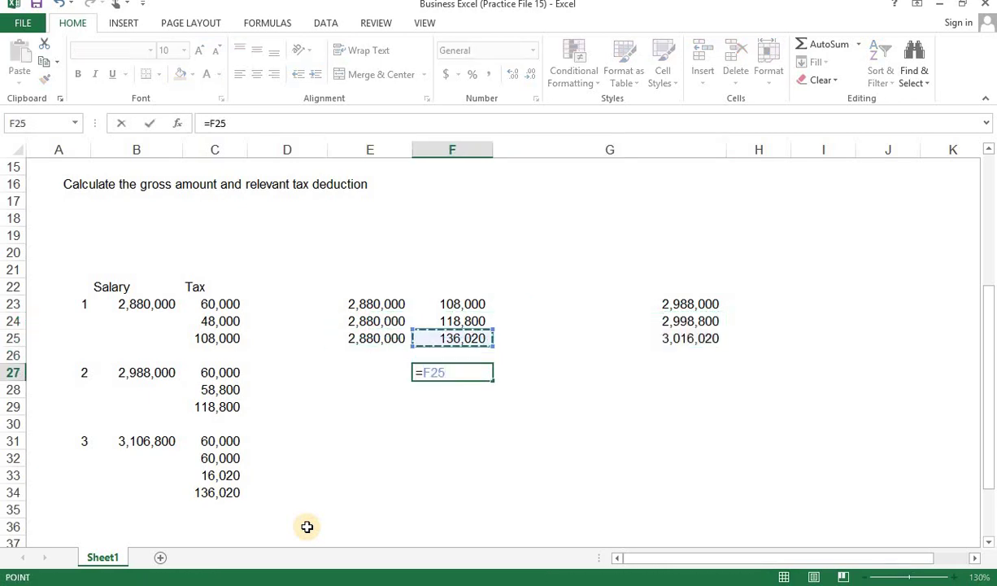
pyautogui.write('/12')
pyautogui.press('Return')
# - Enter the formula =G25/12 in G27 to calculate the monthly gross salary
pyautogui.press('Up')
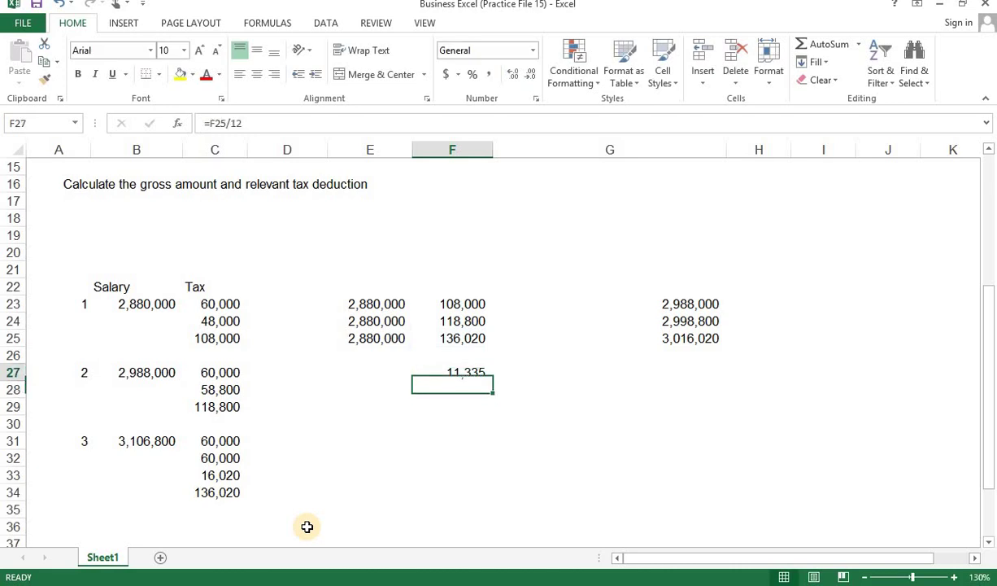
pyautogui.press('Right')
pyautogui.write('=')
pyautogui.press('Up')
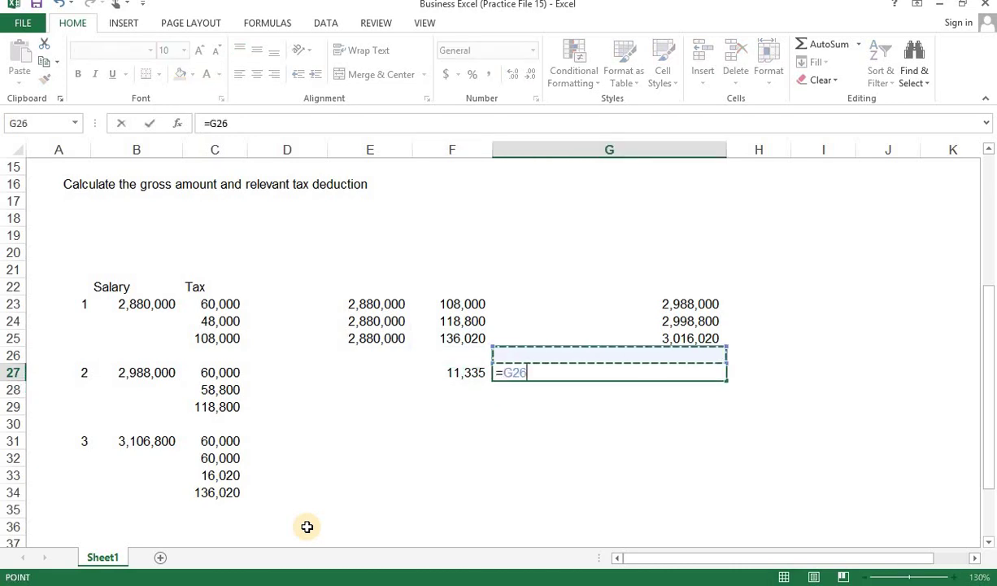
pyautogui.press('Up')
pyautogui.write('/12')
pyautogui.press('Return')
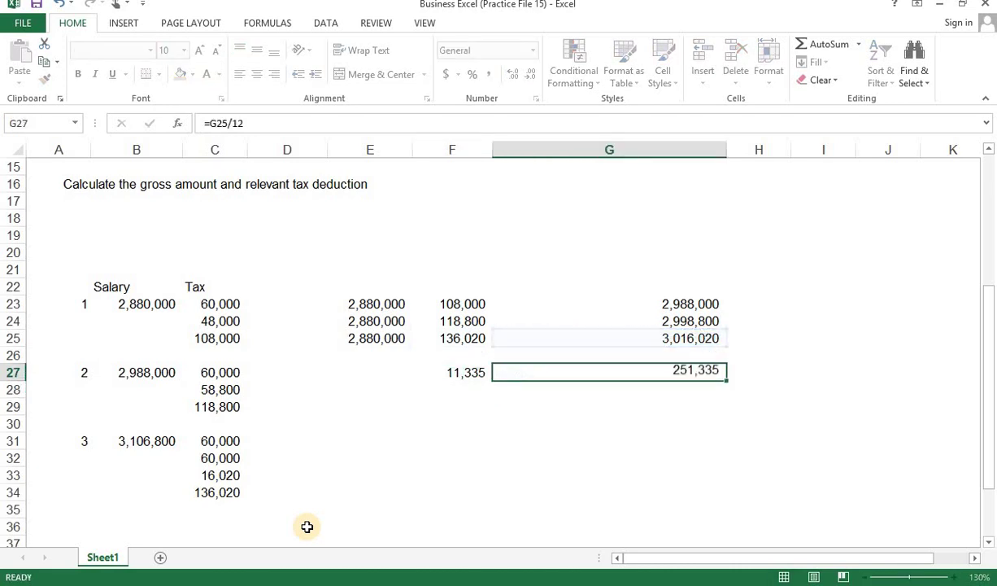
# - Enter the formula =G27-F27 in G28 to check the monthly net salary
pyautogui.press('Down')
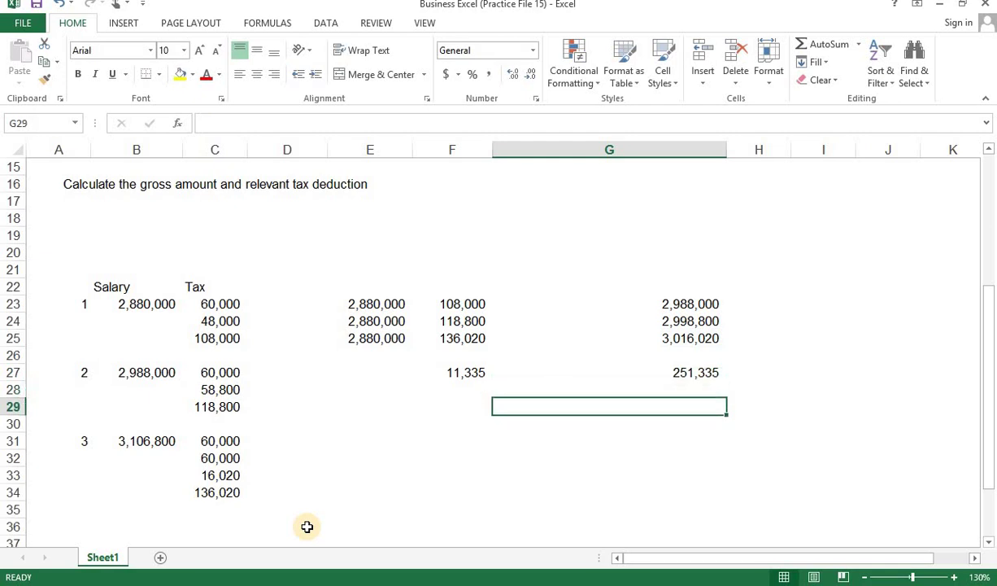
pyautogui.press('Up')
pyautogui.write('=')
pyautogui.press('Up')
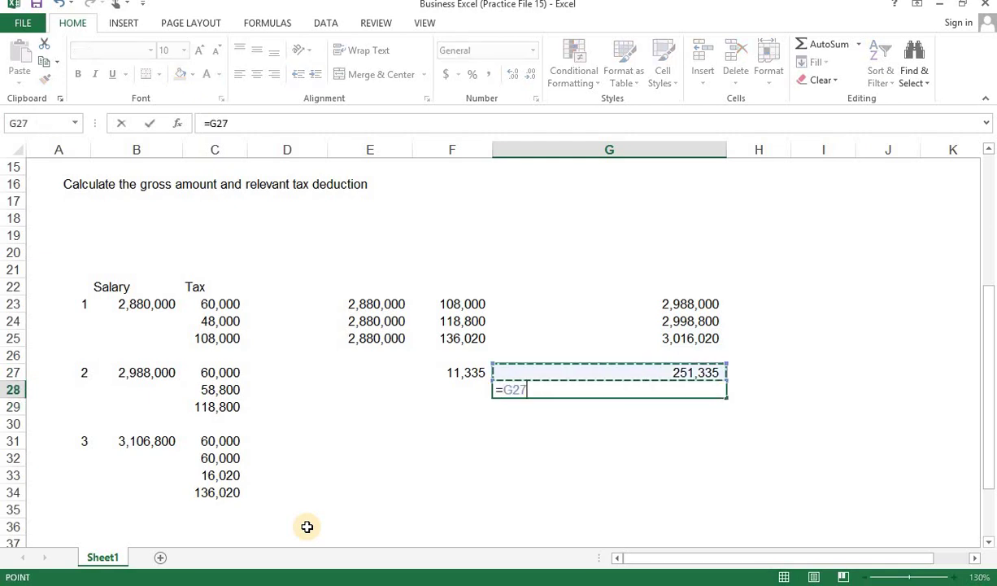
pyautogui.write('-')
pyautogui.press('Left')
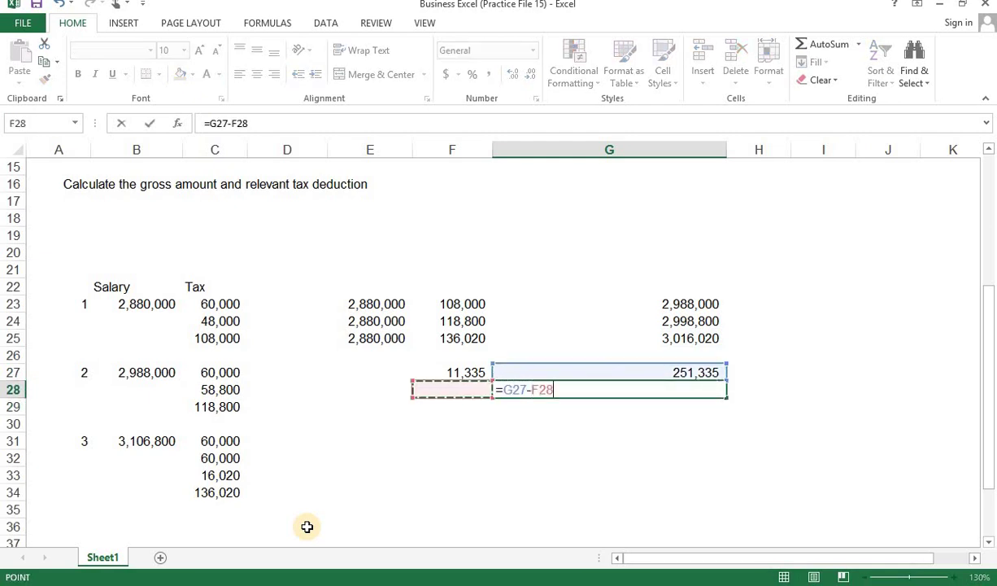
pyautogui.press('Up')
pyautogui.press('Return')
pyautogui.press('Up')
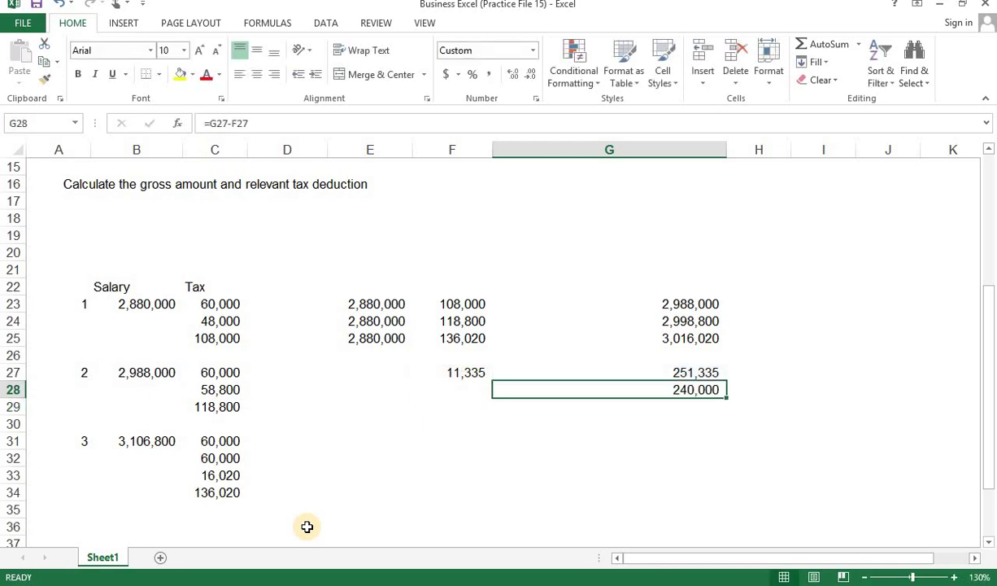
# - Replace the Gross Salary placeholder in C7 with the formula =G27
pyautogui.scroll(5, 204, 488)
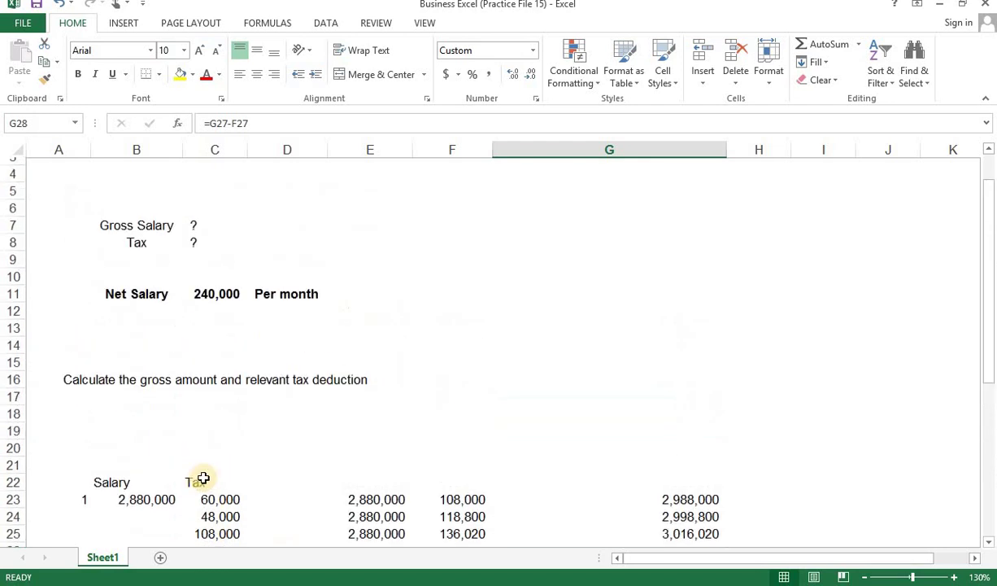
pyautogui.click(211, 358)
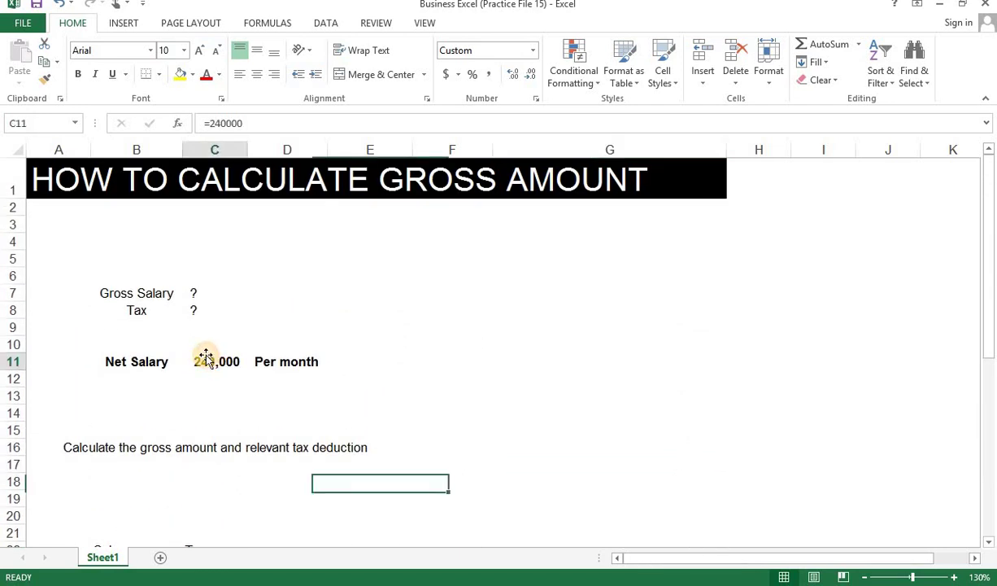
pyautogui.click(214, 291)
pyautogui.write('=')
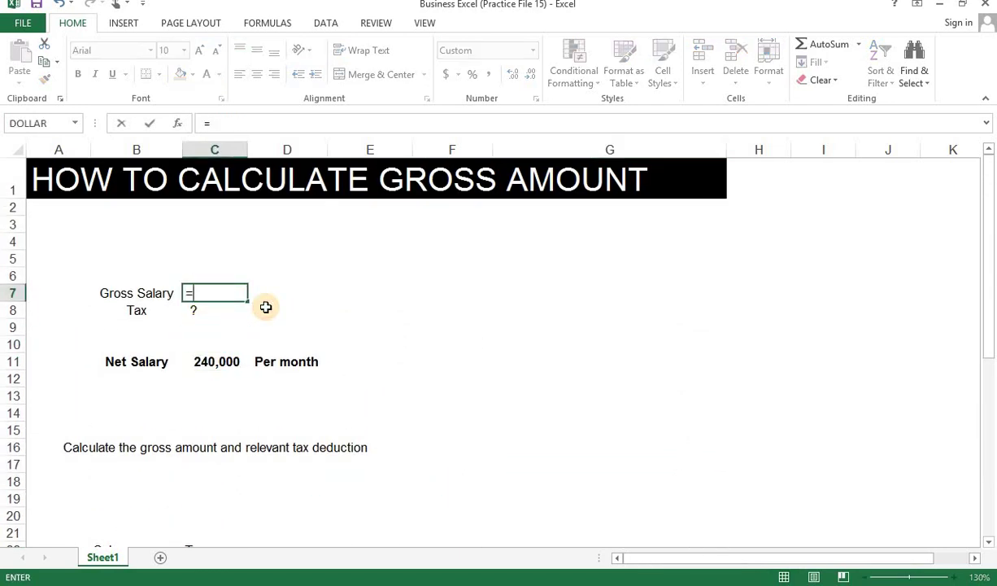
pyautogui.scroll(-4, 553, 418)
pyautogui.click(707, 407)
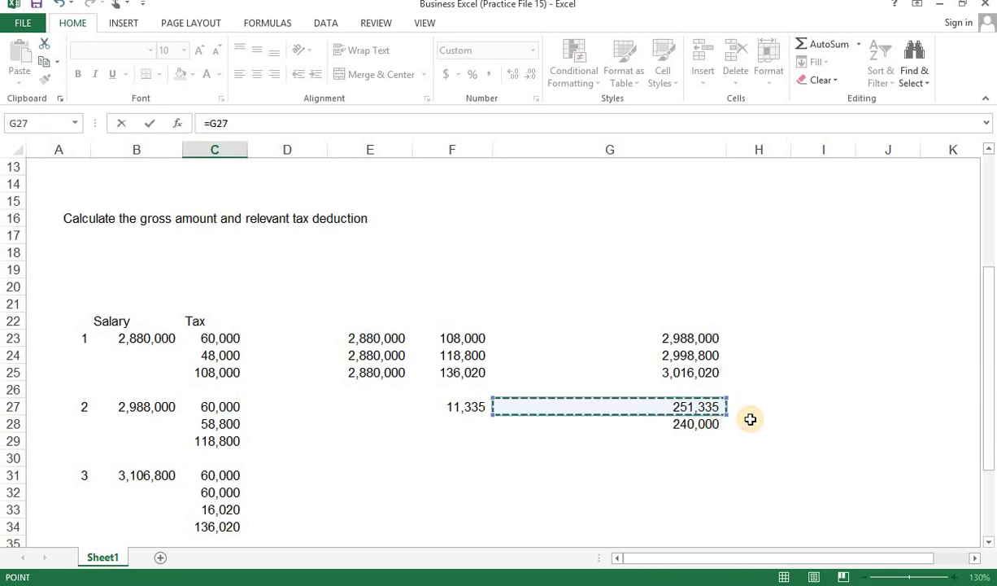
pyautogui.press('Return')
# - Replace the Tax placeholder in C8 with the formula =-F27 to show the monthly tax as a deduction
pyautogui.press('Down')
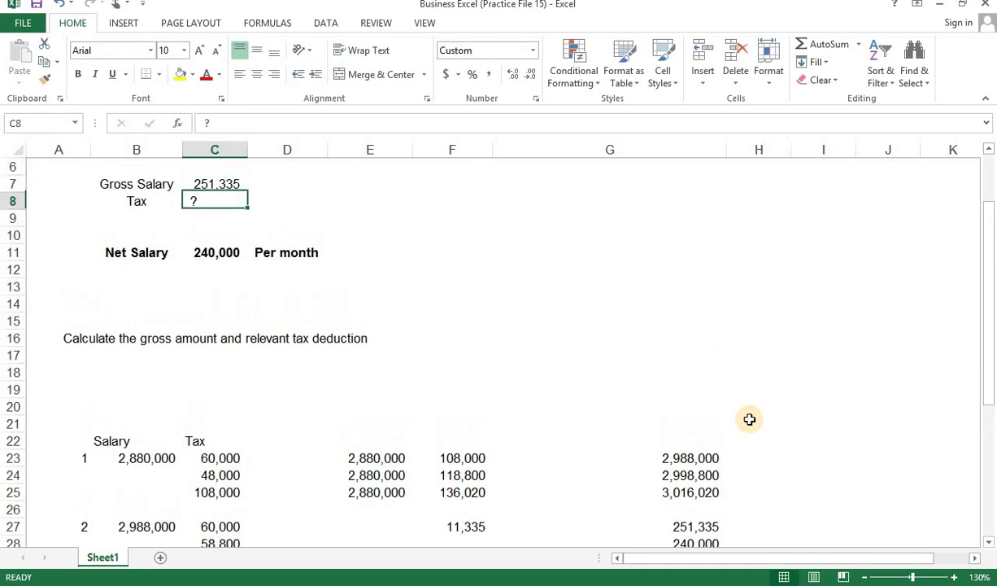
pyautogui.write('=-')
pyautogui.scroll(-2, 765, 443)
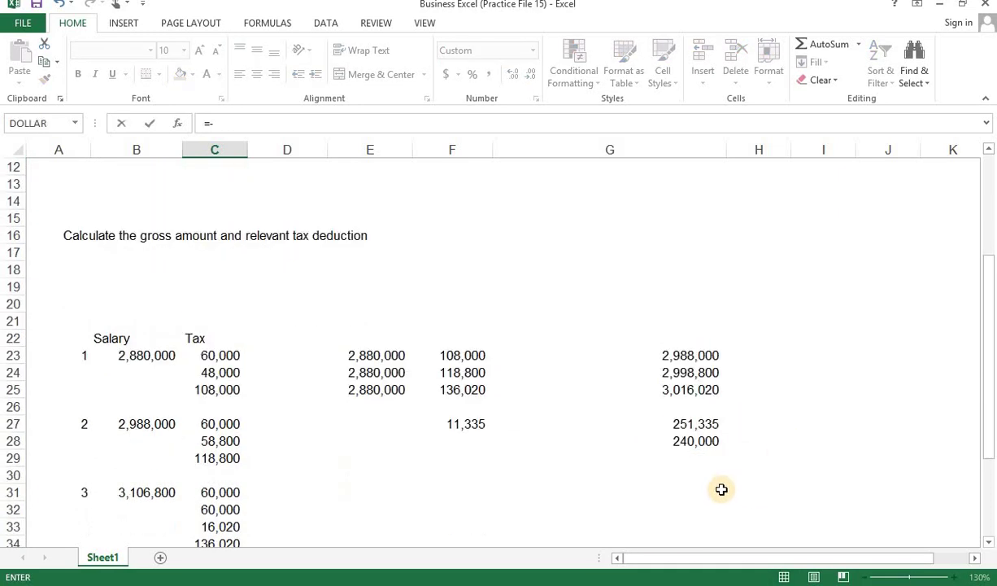
pyautogui.click(484, 420)
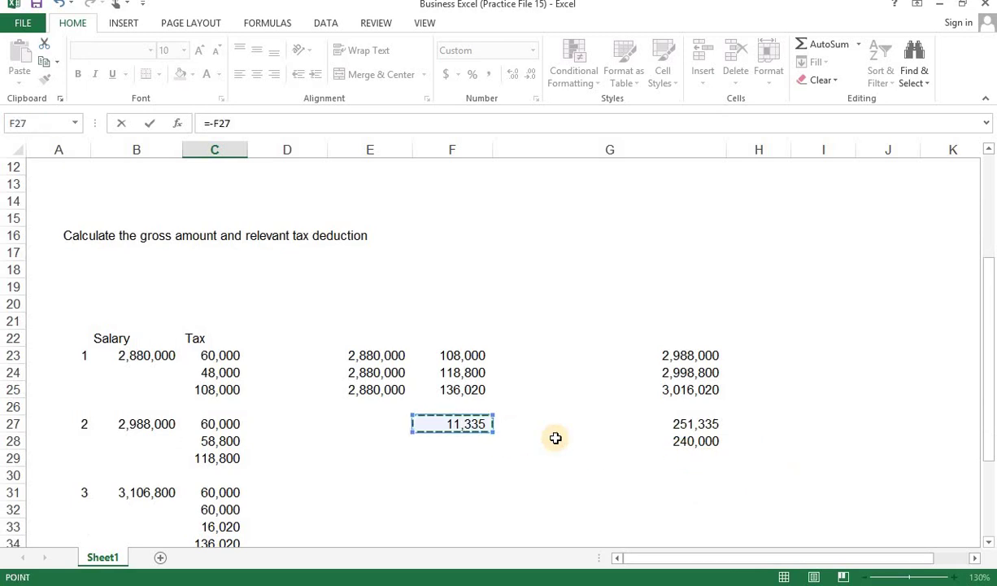
pyautogui.press('Return')
pyautogui.press('Up')
pyautogui.press('Down')
pyautogui.press('Down')
pyautogui.press('Down')
pyautogui.press('Down')
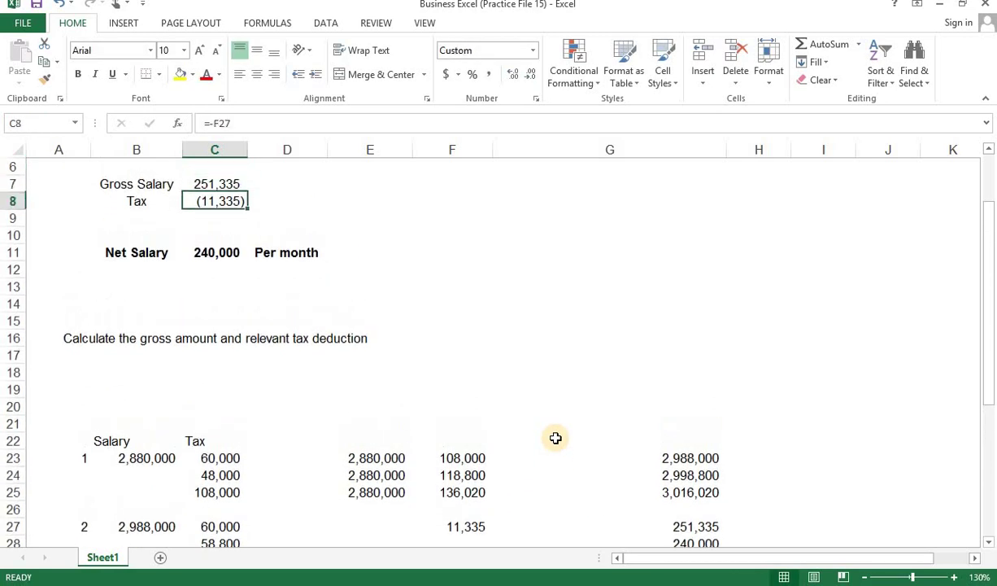
# - Try to calculate the Net Salary in C11 with the formula =C7+C8
pyautogui.write('=')
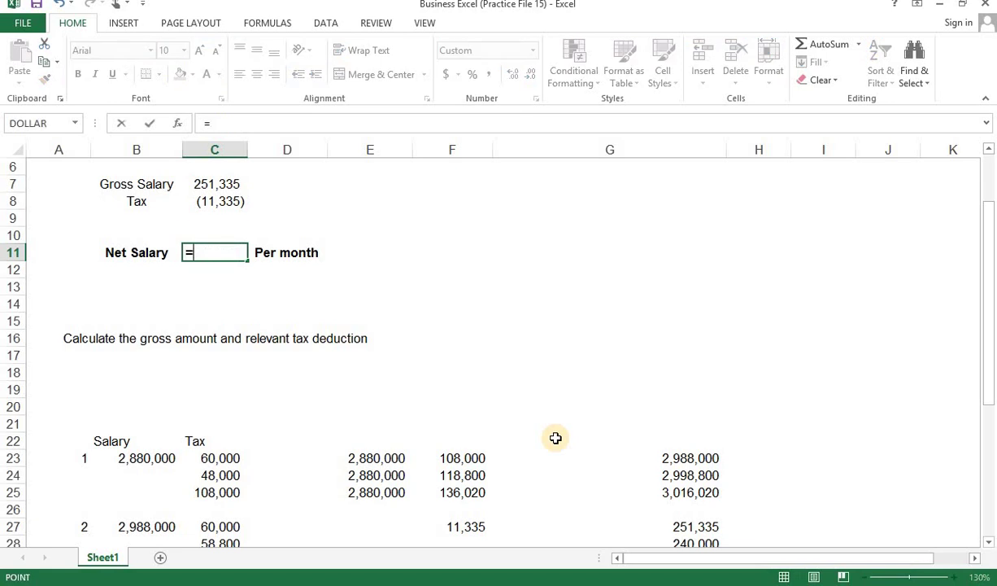
pyautogui.press('Up')
pyautogui.press('Up')
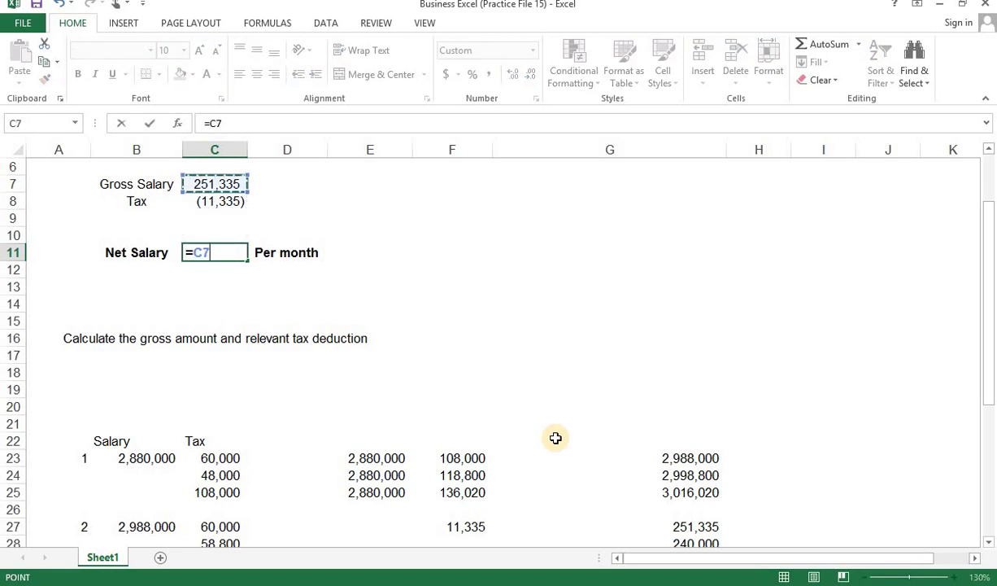
pyautogui.write('+')
pyautogui.press('Up')
pyautogui.press('Up')
pyautogui.press('Up')
pyautogui.press('Return')
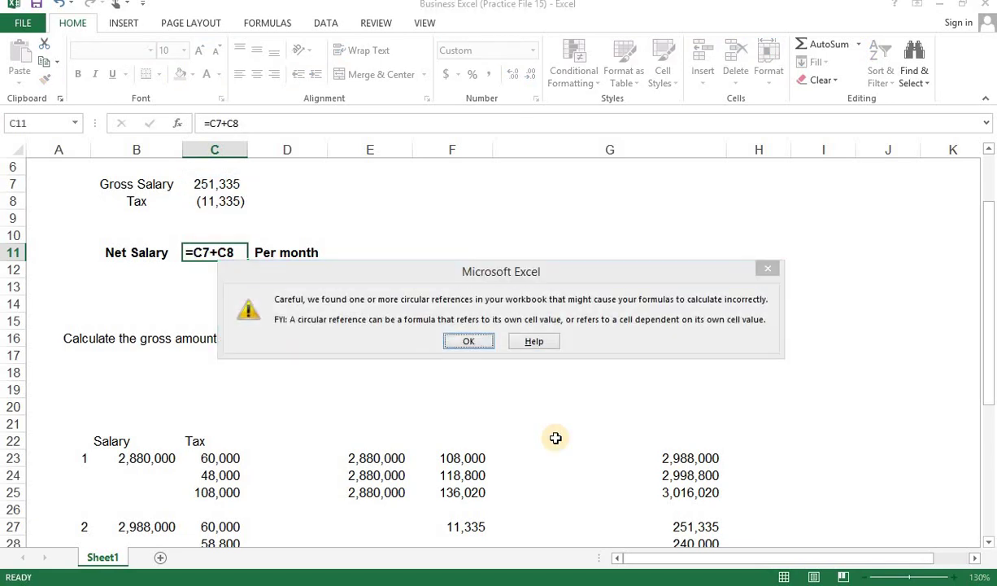
pyautogui.press('Return')
# - Replace the Net Salary formula in C11 with =240000
pyautogui.press('Up')
pyautogui.write('=240000')
pyautogui.hotkey('ctrl', 'Return')
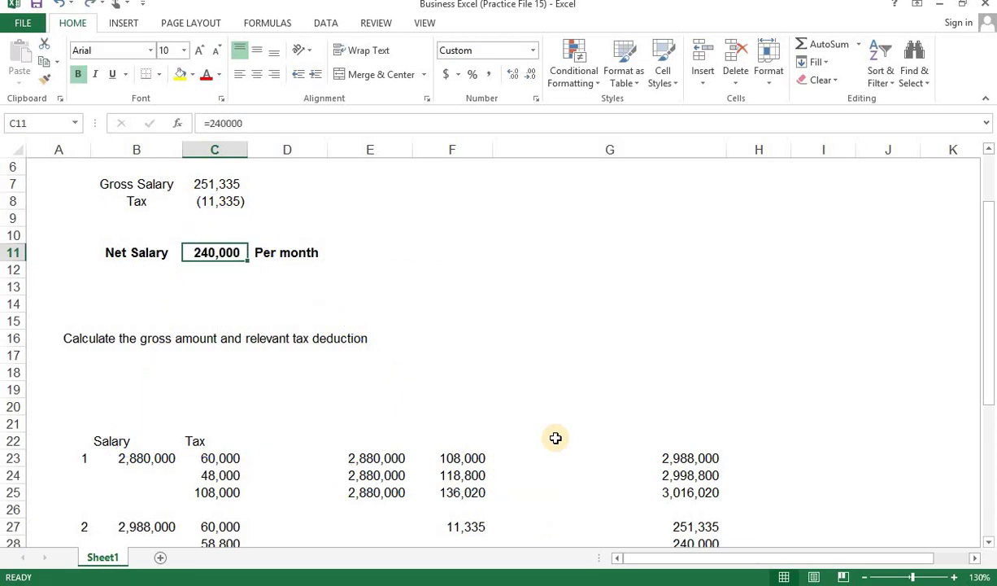
# - Try to calculate the Net Salary in C11 with =SUM(C7:C10), and undo the entry
pyautogui.hotkey('alt', '=')
pyautogui.press('Return')
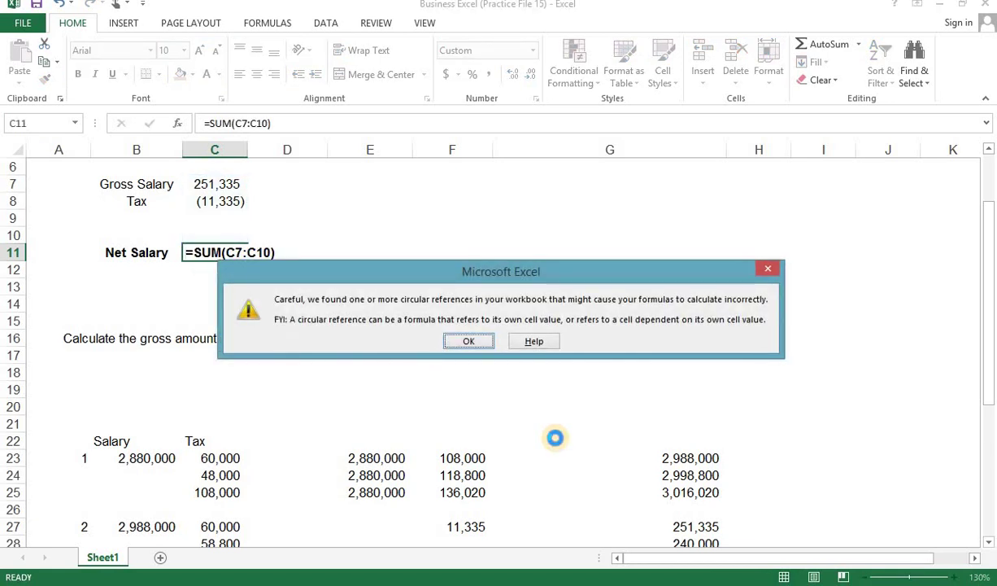
pyautogui.press('Return')
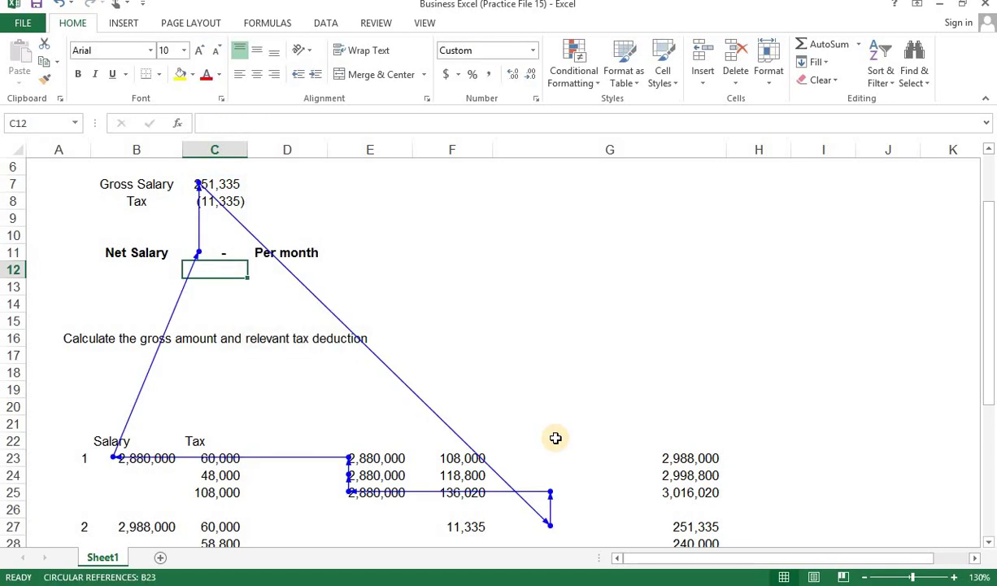
pyautogui.hotkey('ctrl', 'z')
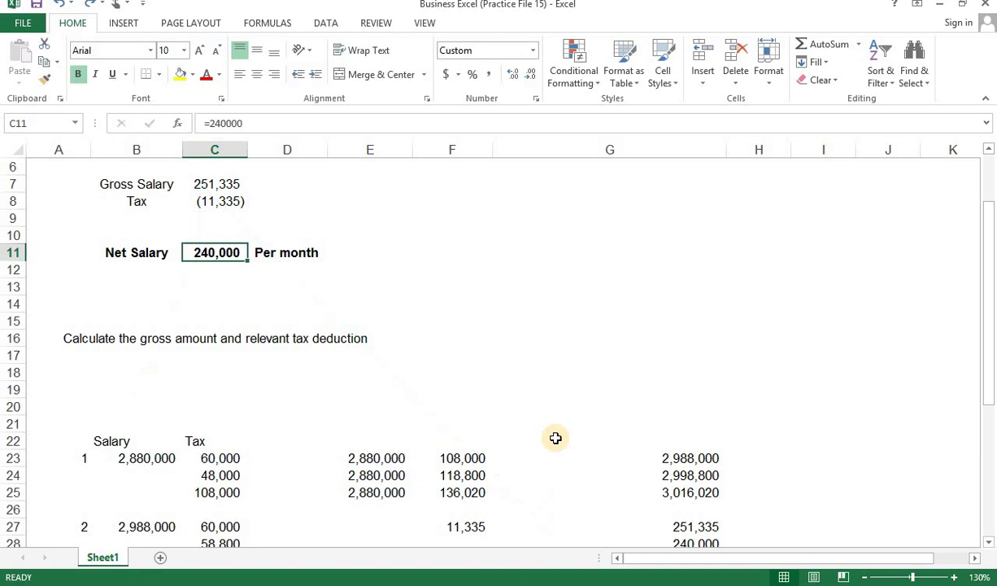
# - Convert the Gross Salary and Tax formulas in C7:C8 to fixed values with Paste Special
pyautogui.press('Up')
pyautogui.press('Up')
pyautogui.press('Up')
pyautogui.hotkey('shift', 'Up')
pyautogui.hotkey('ctrl', 'c')
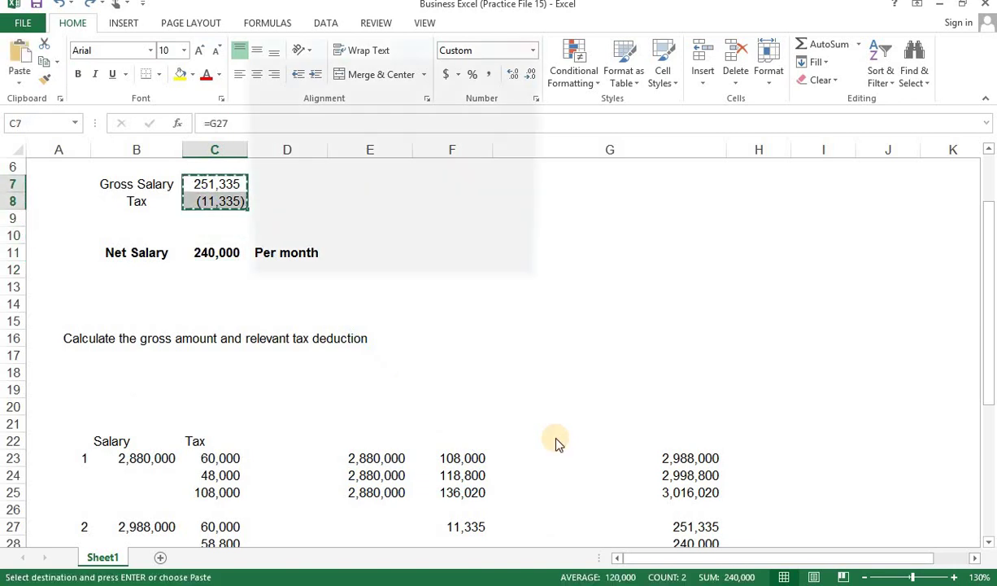
pyautogui.hotkey('ctrl', 'alt', 'v')
pyautogui.press('Escape')
pyautogui.press('Escape')
pyautogui.press('Down')
pyautogui.press('Down')
pyautogui.press('Down')
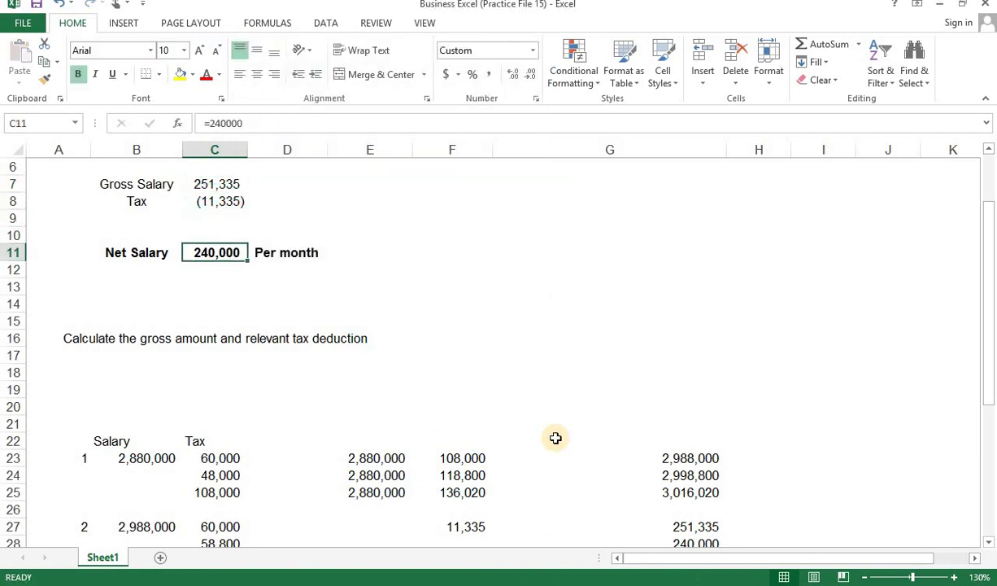
# - Replace the Net Salary in C11 with the AutoSum formula =SUM(C7:C10)
pyautogui.press('F2')
pyautogui.hotkey('alt', '=')
pyautogui.press('Return')
pyautogui.press('Up')
pyautogui.press('F2')
pyautogui.press('Escape')
pyautogui.scroll(1, 452, 395)
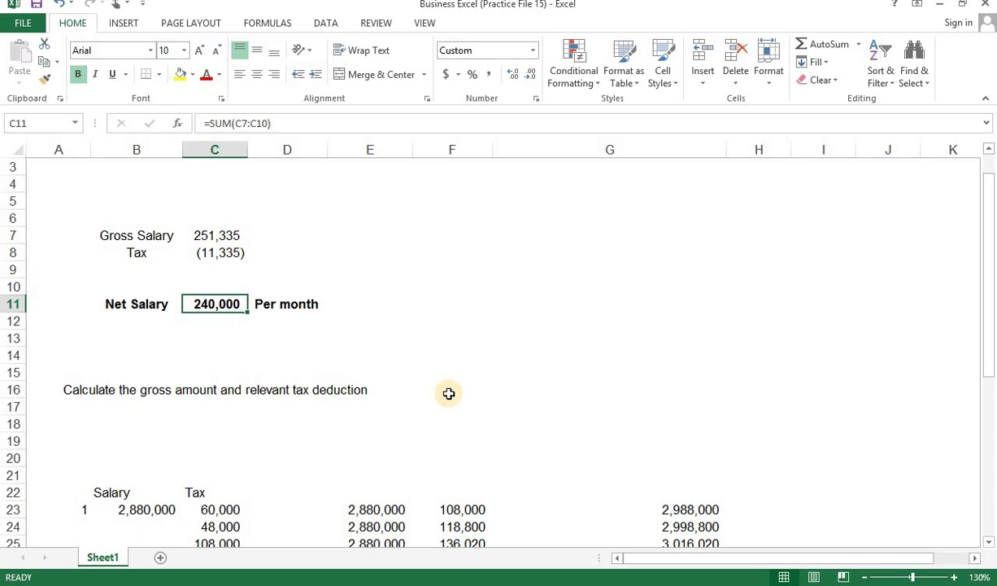
pyautogui.scroll(1, 450, 394)
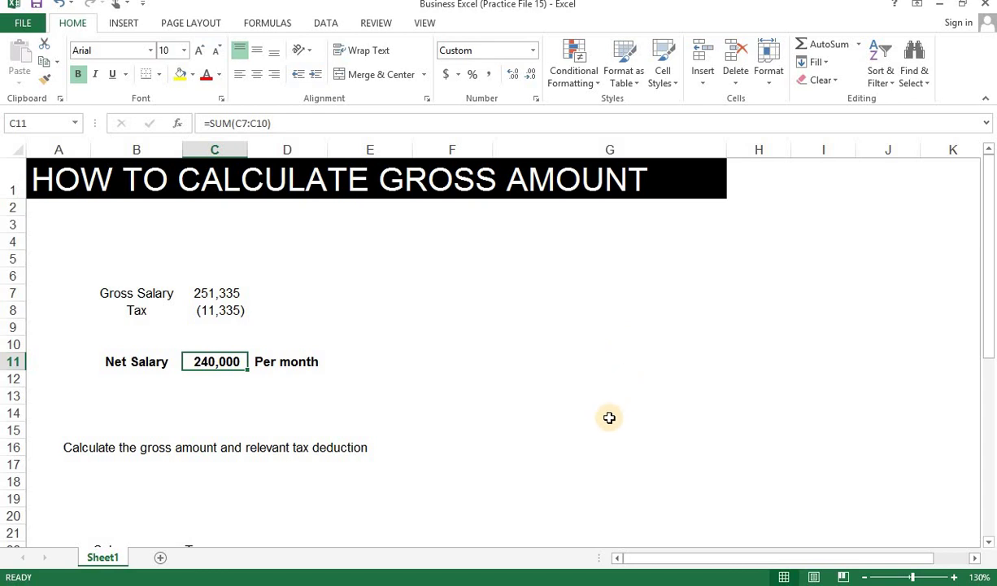
pyautogui.scroll(-3, 602, 423)
pyautogui.scroll(-2, 533, 456)
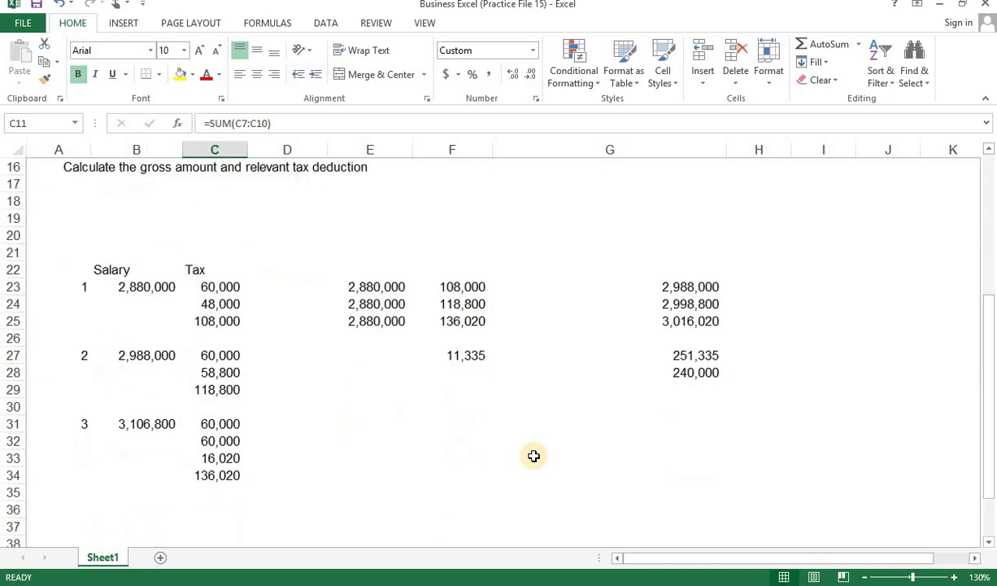
pyautogui.scroll(5, 534, 456)
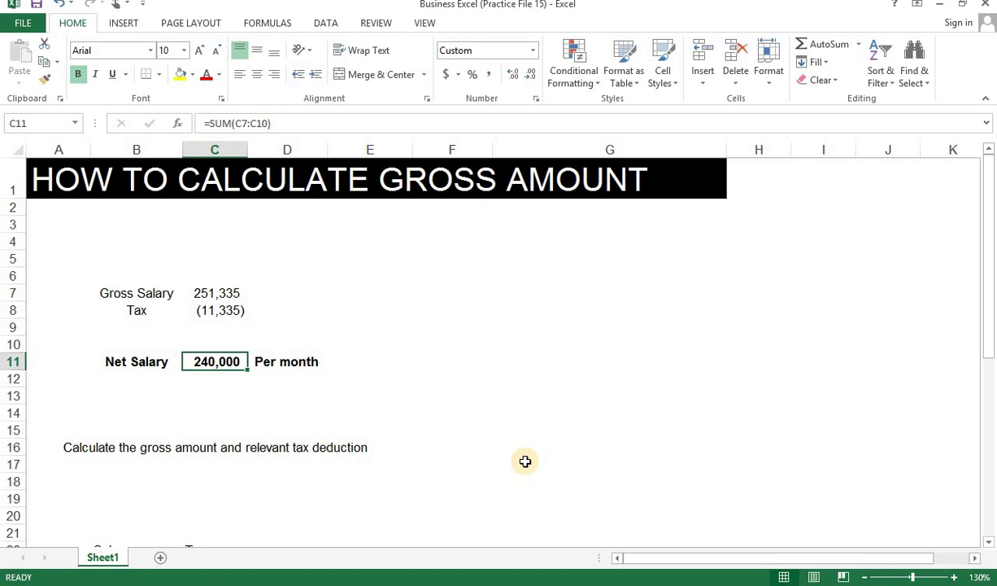
pyautogui.click(326, 23)
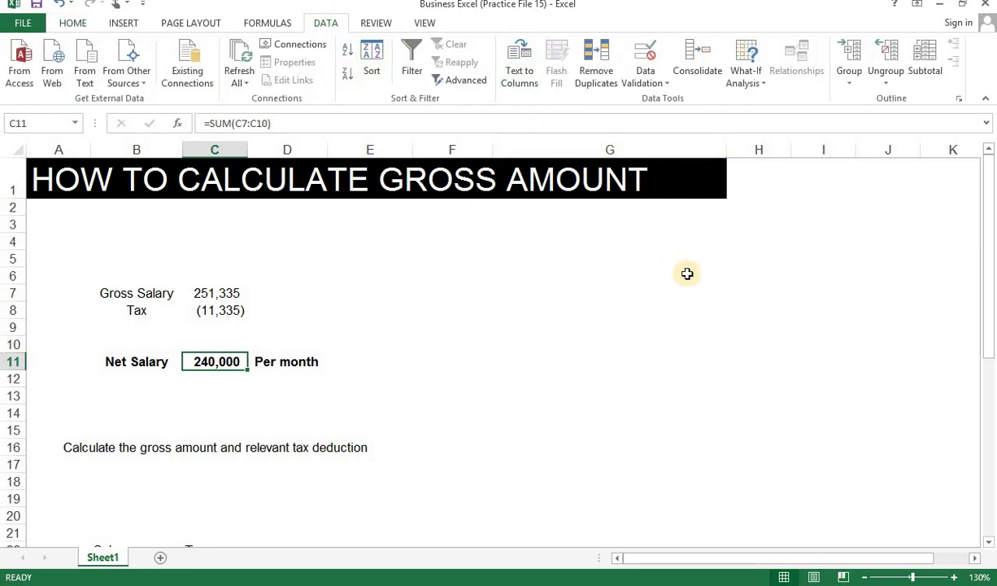